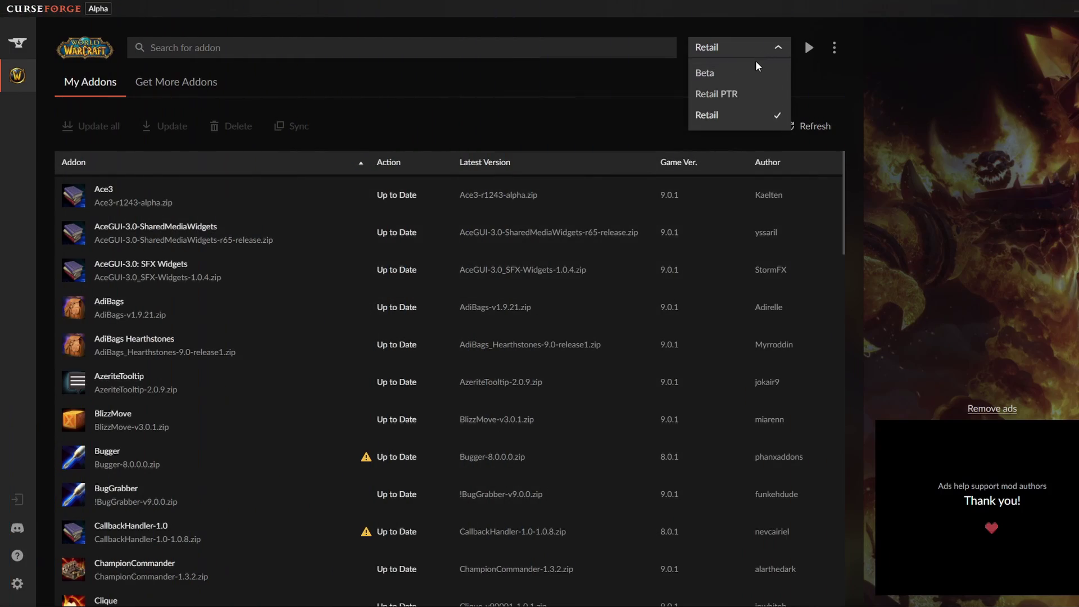
Step: Switch the game version to Retail PTR, update every outdated addon, and browse installable addons
left_click(742, 94)
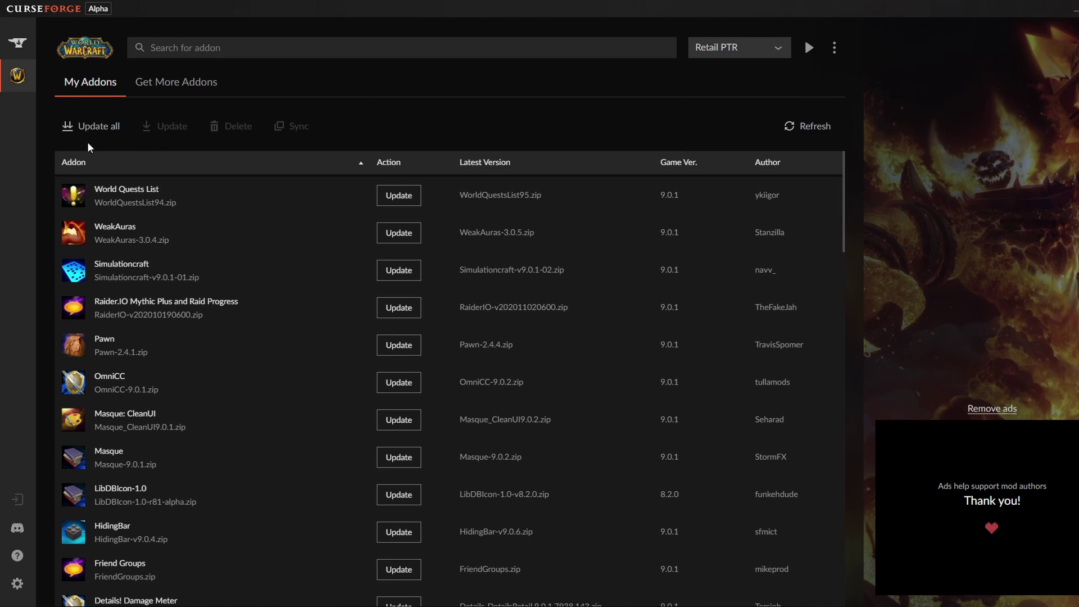
left_click(73, 129)
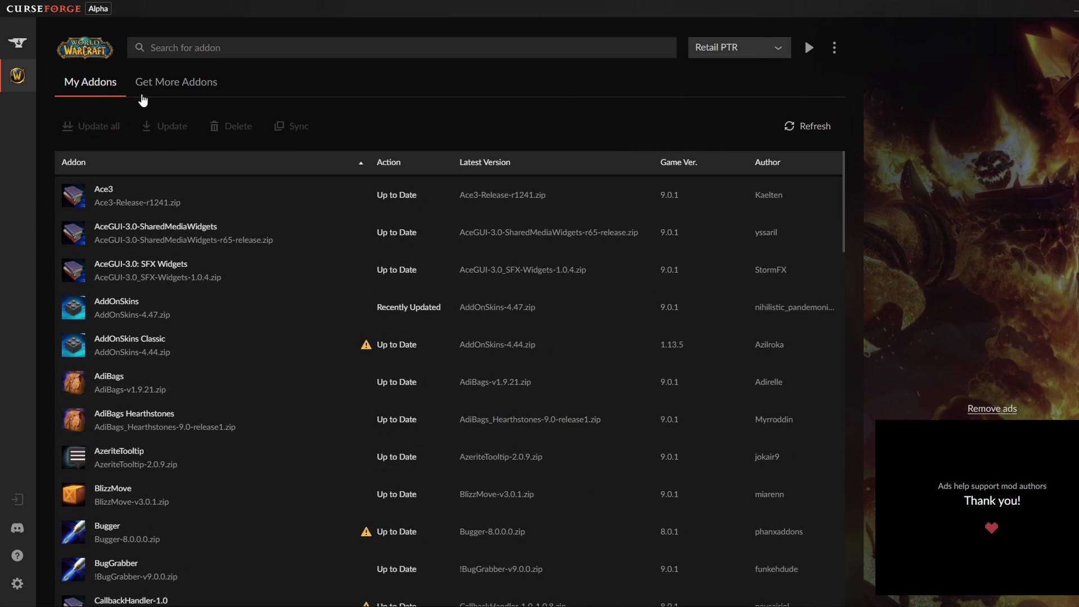
left_click(155, 83)
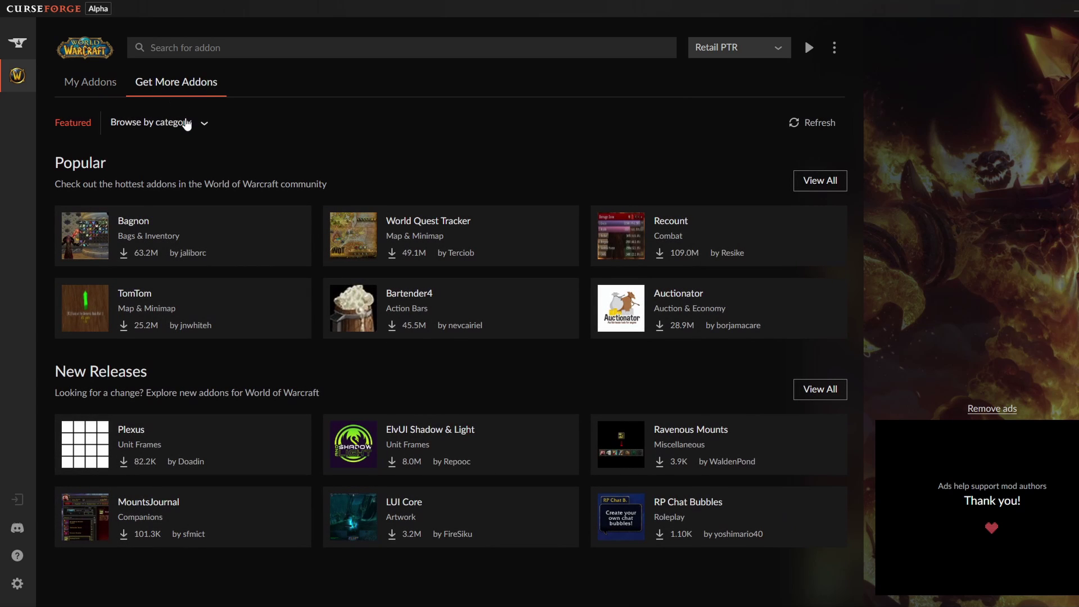
Step: Open the TellMeWhen addon from the Buffs & Debuffs category
left_click(187, 124)
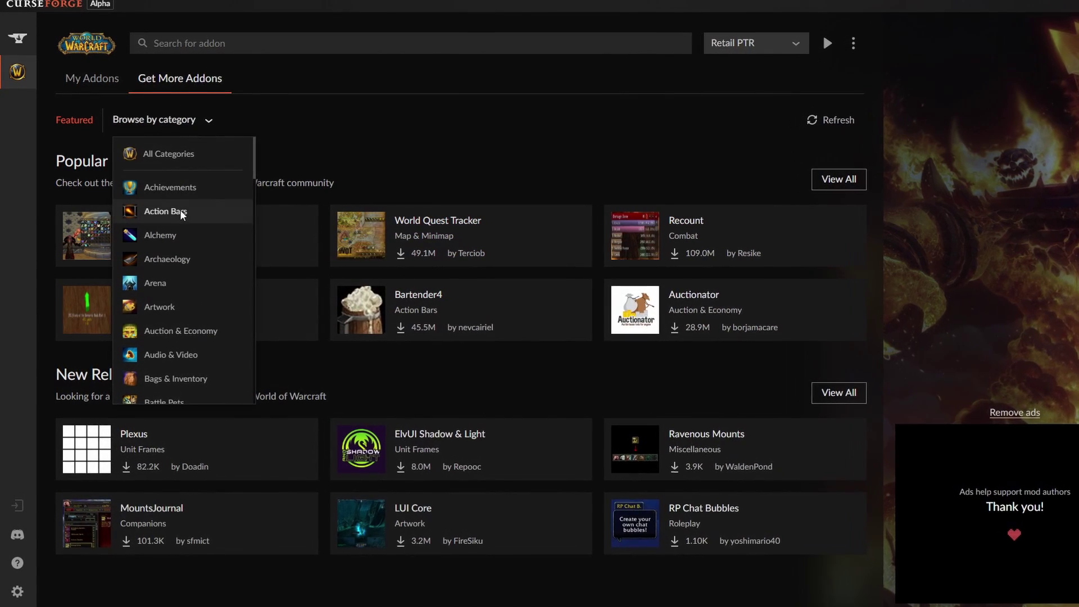
scroll(180, 309, "down", 2)
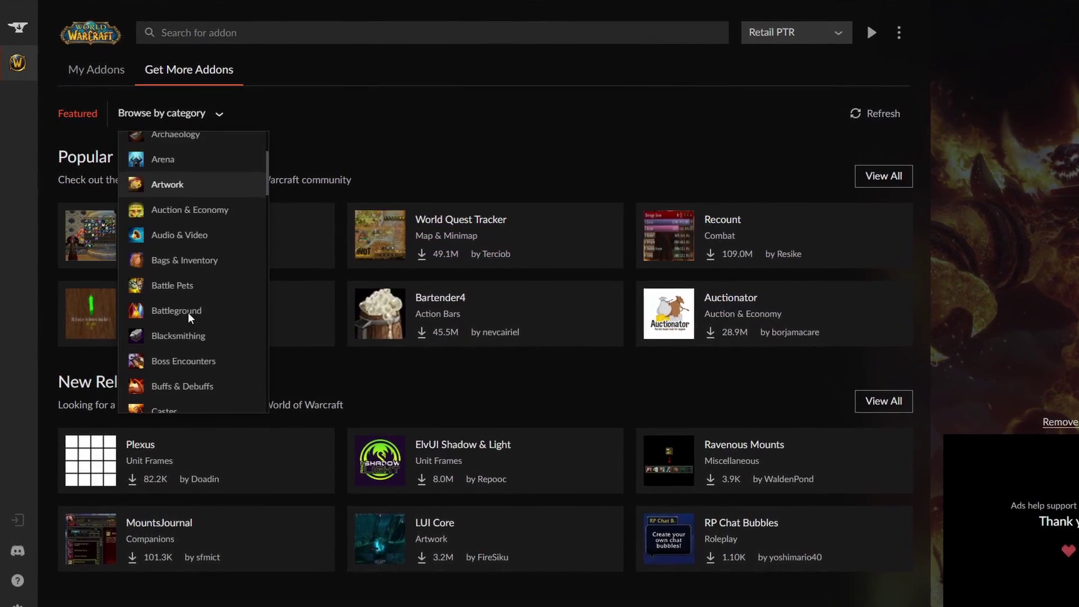
scroll(187, 311, "down", 2)
left_click(194, 262)
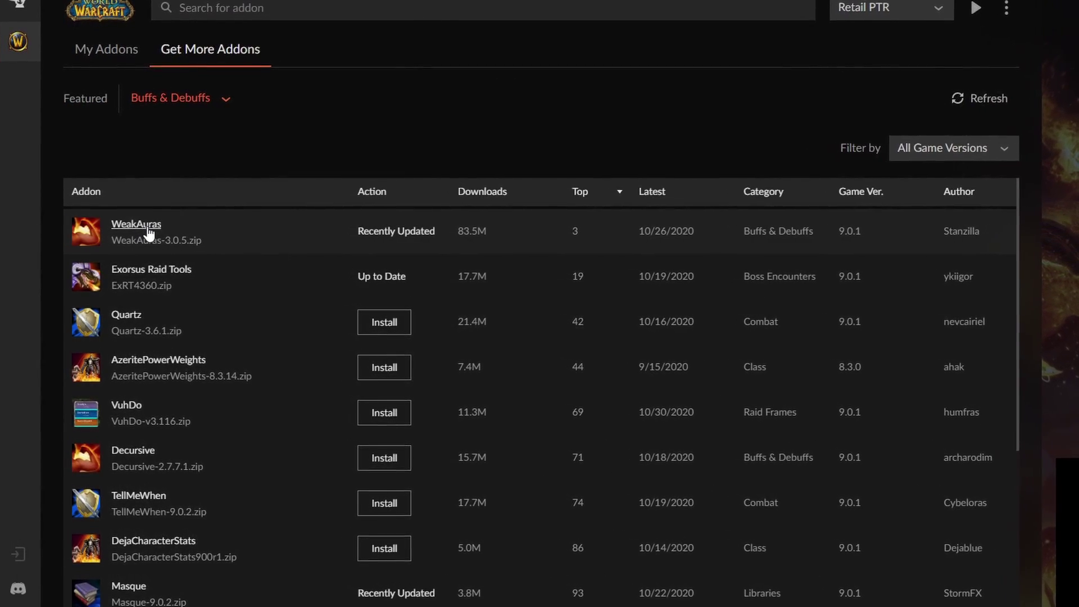
scroll(170, 292, "down", 2)
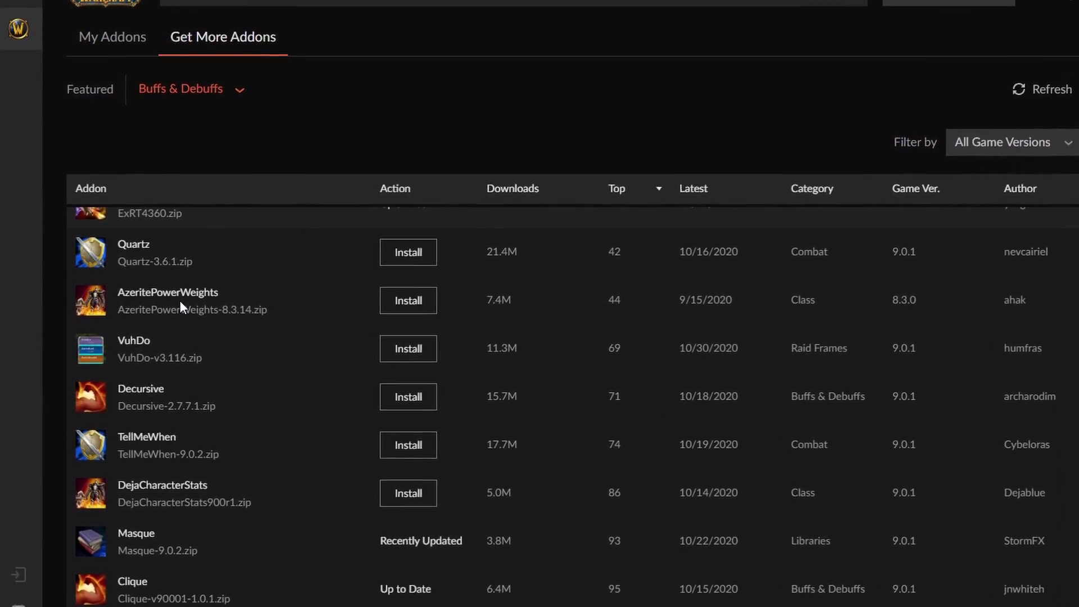
scroll(180, 302, "down", 3)
left_click(224, 290)
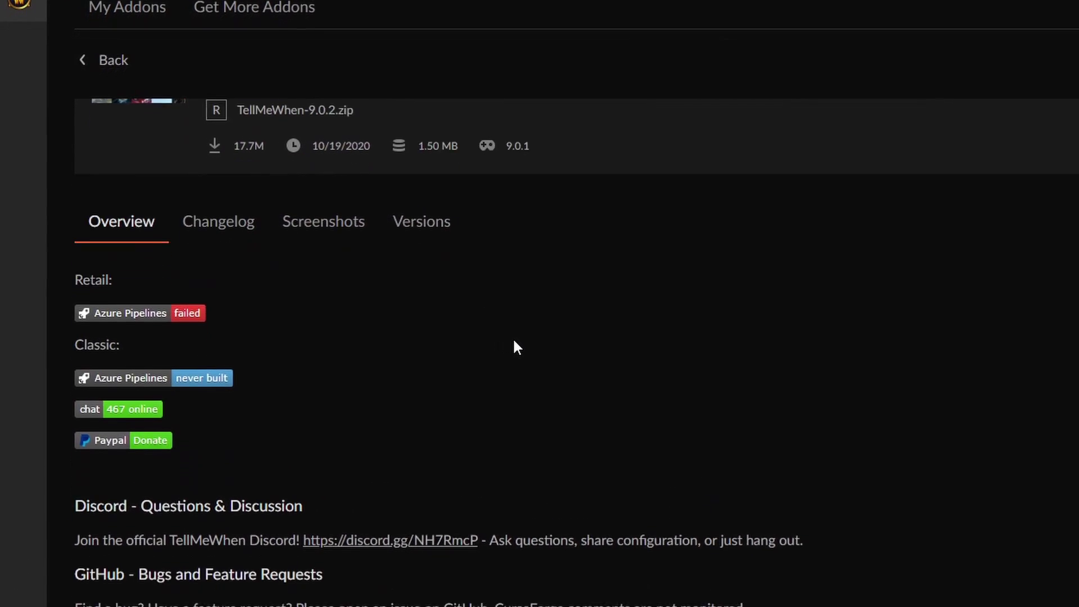
Step: View TellMeWhen's screenshots, then its list of released versions
scroll(518, 346, "down", 5)
scroll(533, 351, "up", 5)
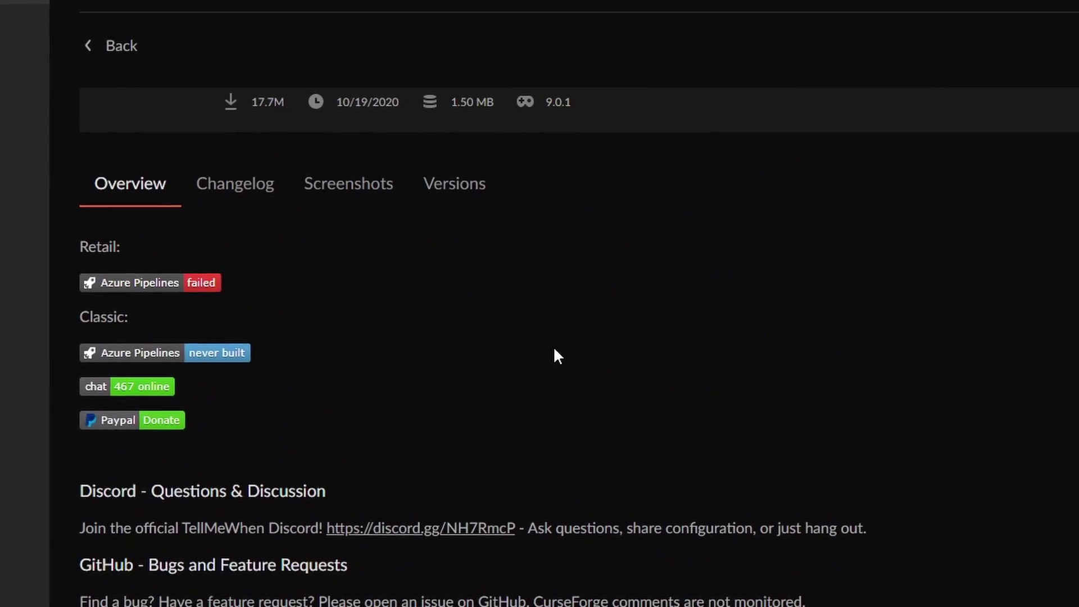
scroll(469, 329, "up", 2)
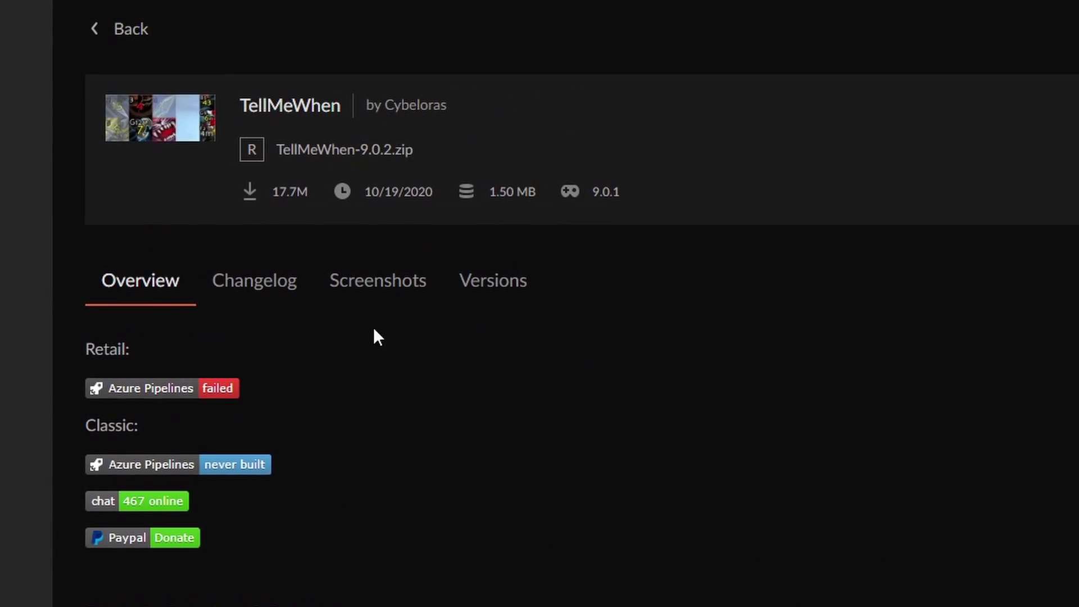
left_click(364, 285)
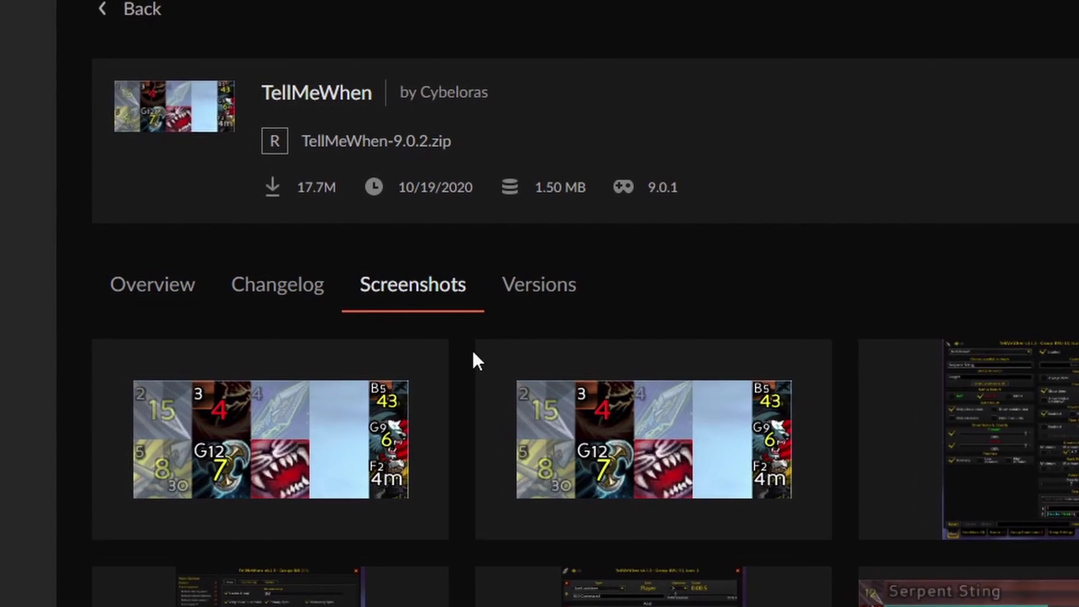
left_click(531, 294)
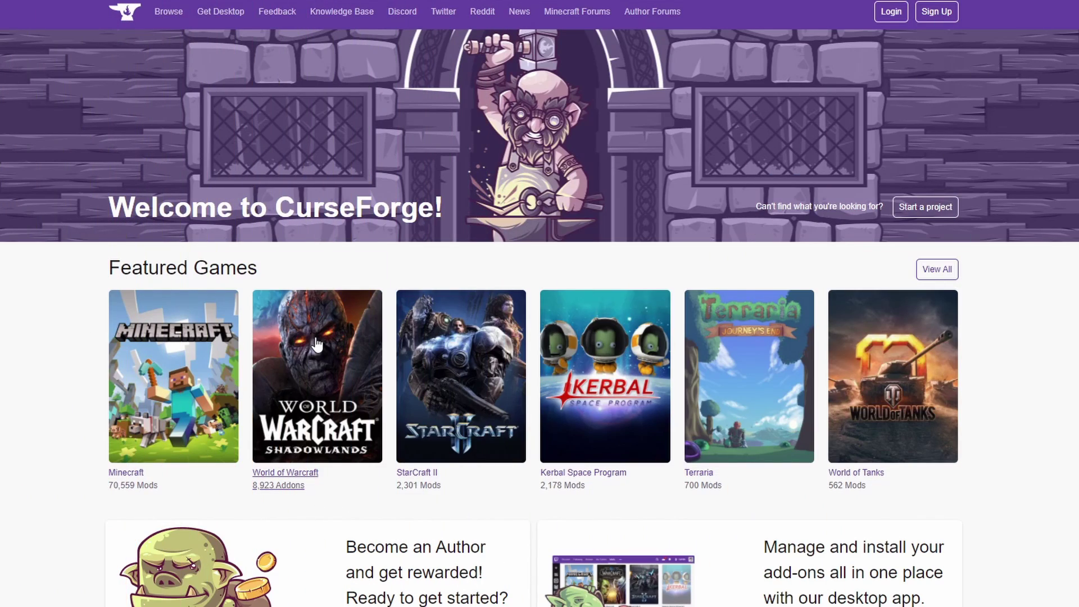
Step: Open the World of Warcraft All Addons page and scroll past Deadly Boss Mods and Details!
left_click(316, 344)
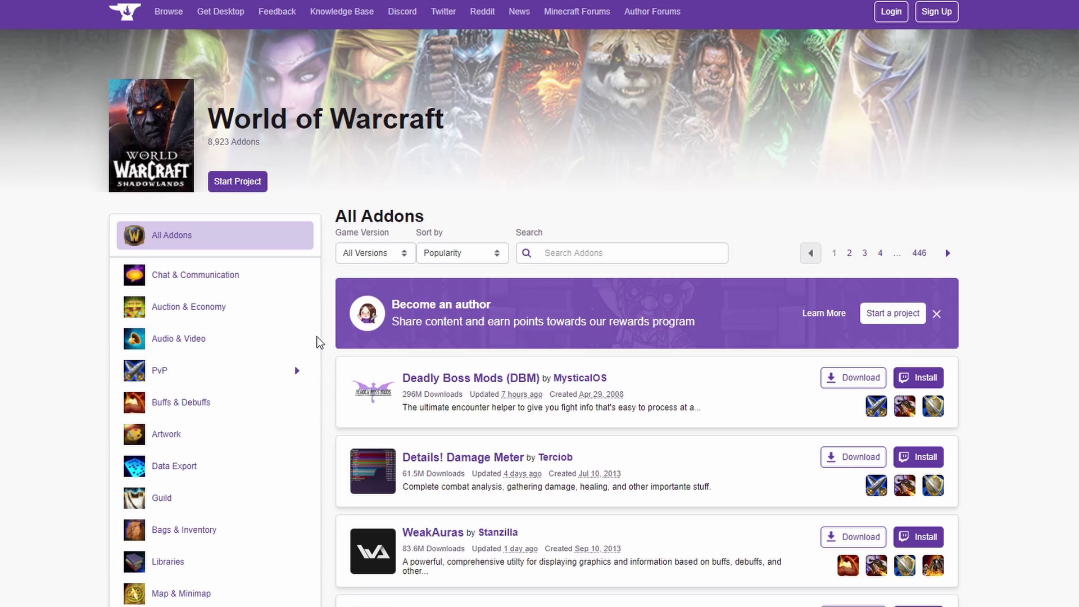
scroll(746, 321, "down", 1)
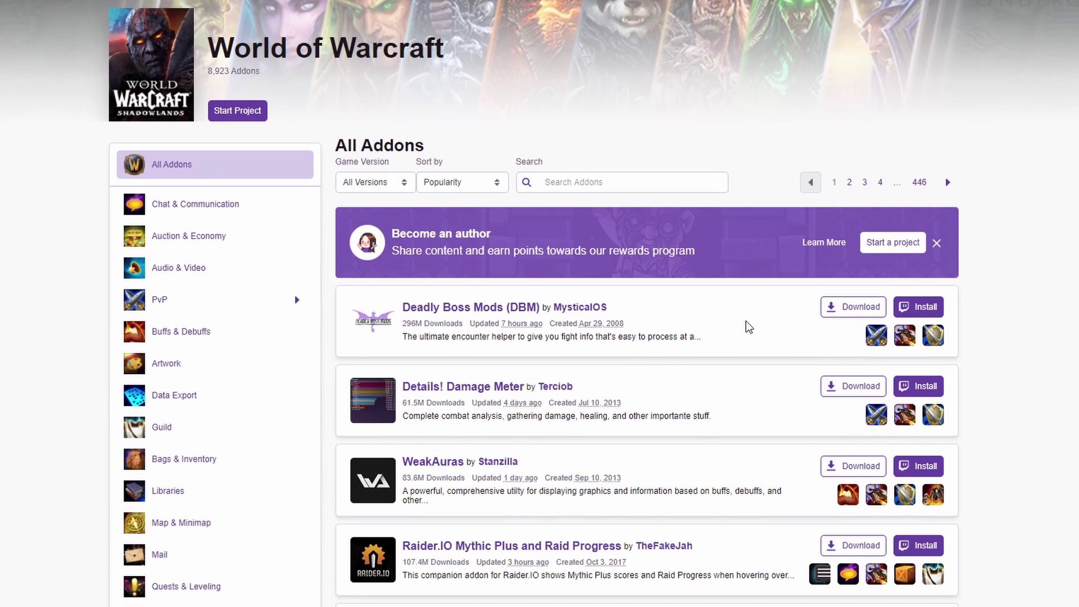
scroll(746, 321, "down", 1)
scroll(746, 321, "down", 3)
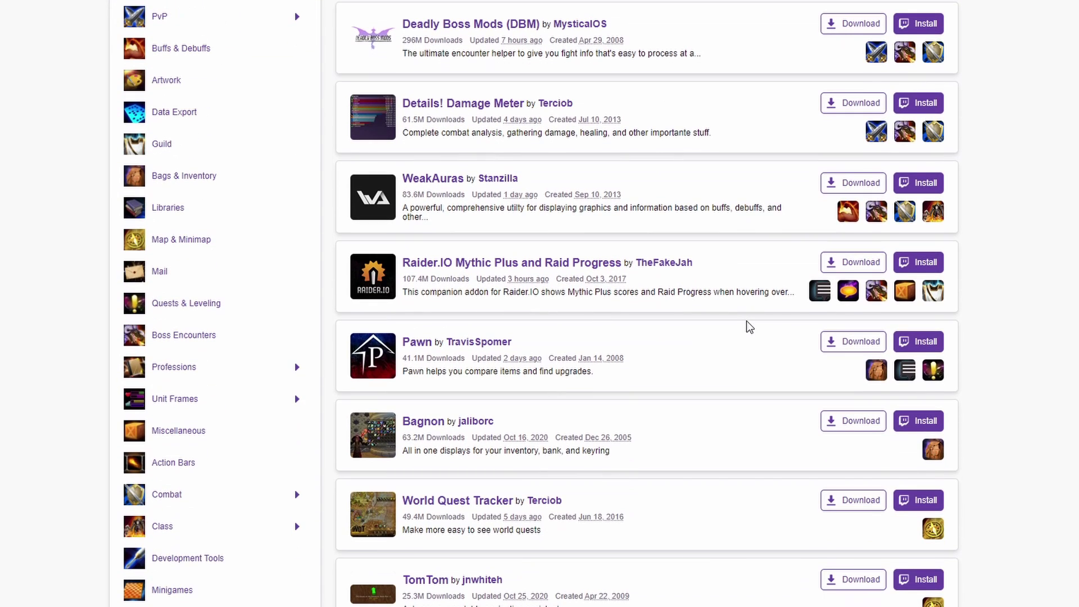
Step: List addons from all categories in the client's Get More Addons view
scroll(749, 326, "down", 1)
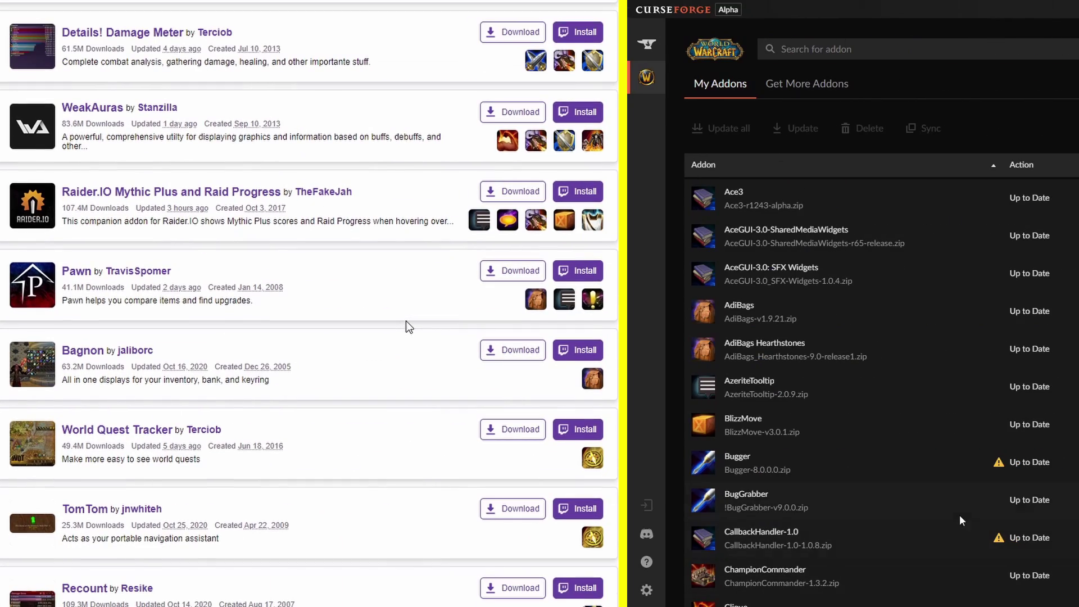
scroll(408, 327, "down", 2)
left_click(790, 86)
scroll(408, 327, "down", 2)
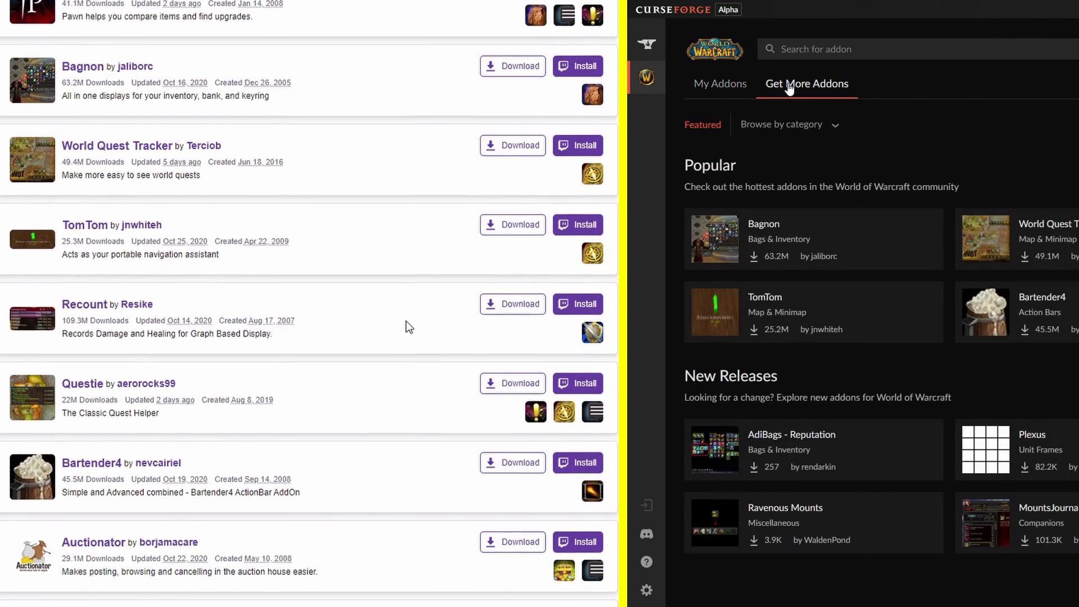
scroll(406, 322, "down", 5)
left_click(781, 124)
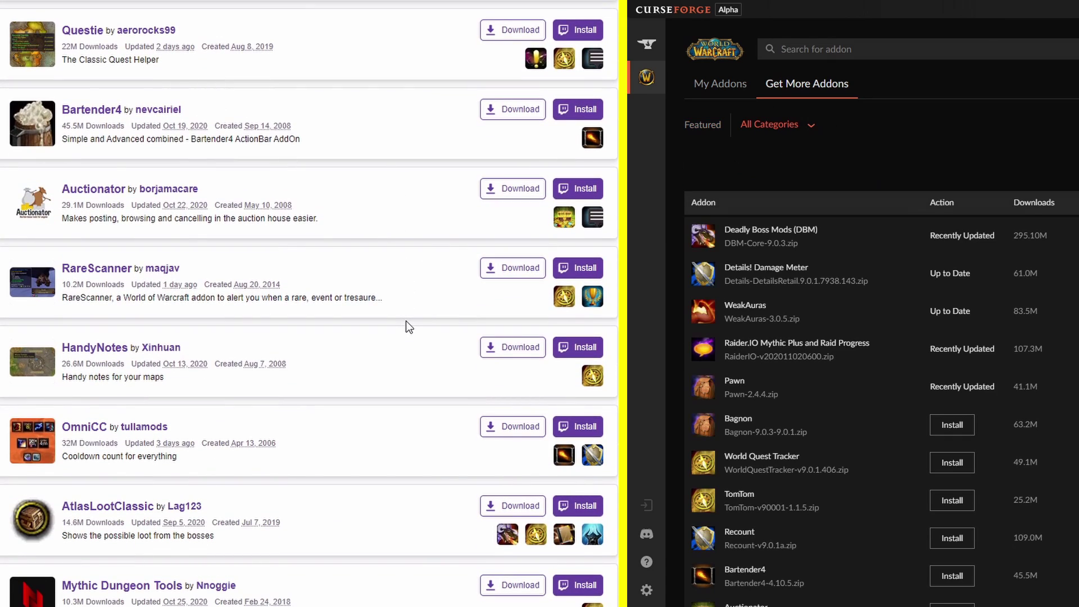
Step: Look at Mythic Dungeon Tools, then open Azeroth Auto Pilot's detail page
scroll(836, 242, "down", 1)
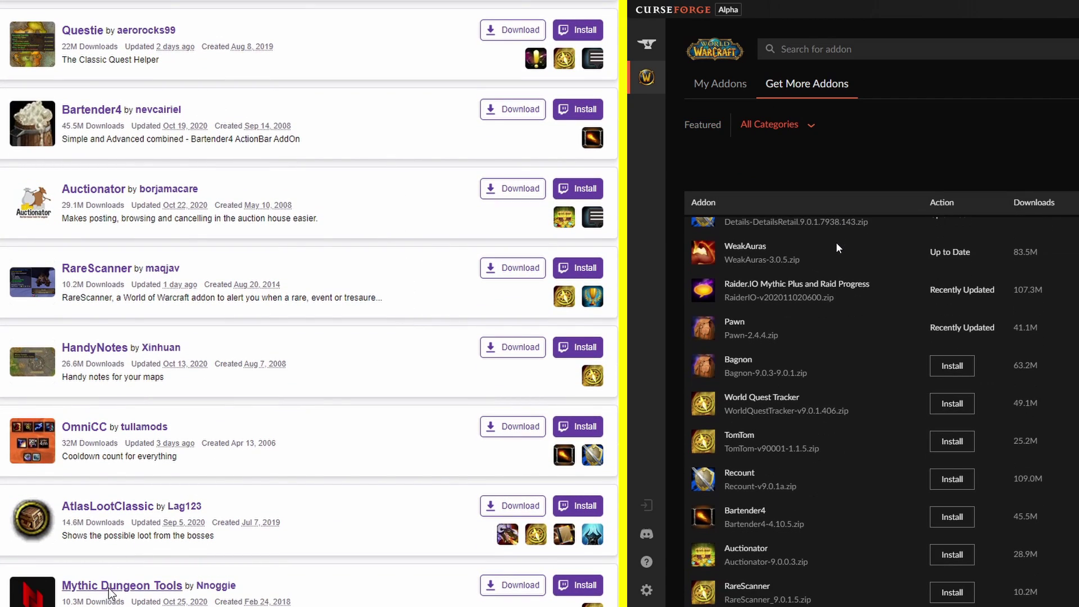
scroll(837, 243, "down", 1)
left_click(109, 589)
scroll(837, 263, "down", 2)
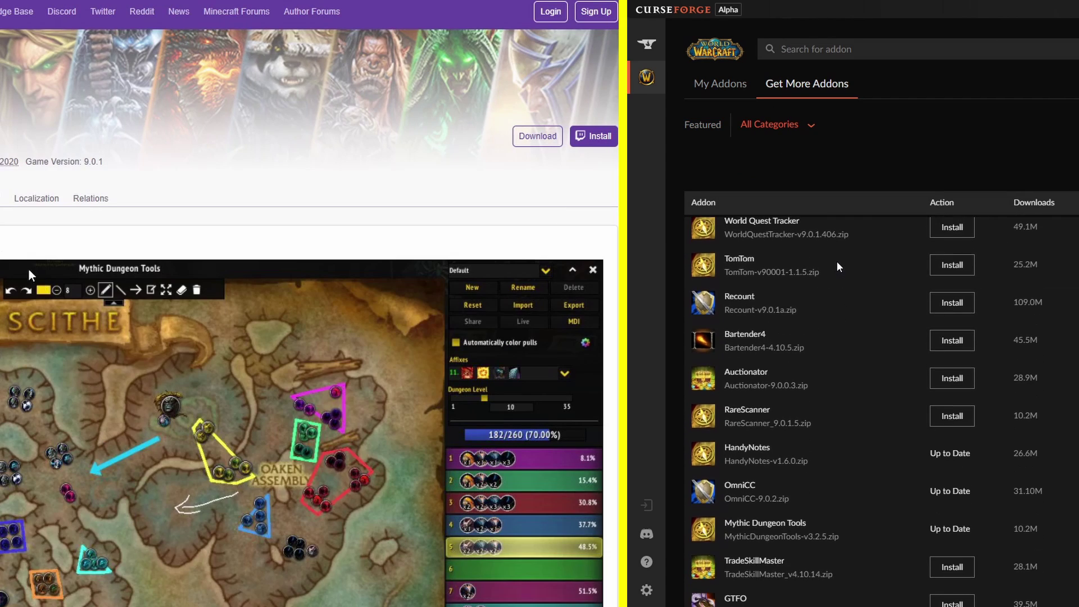
scroll(836, 261, "down", 3)
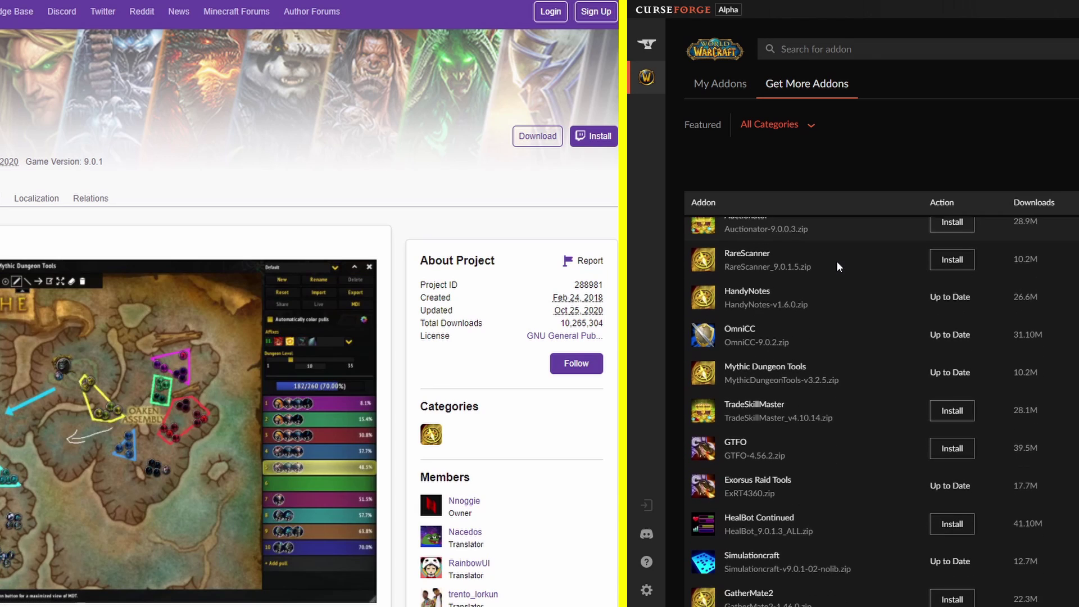
scroll(836, 260, "down", 4)
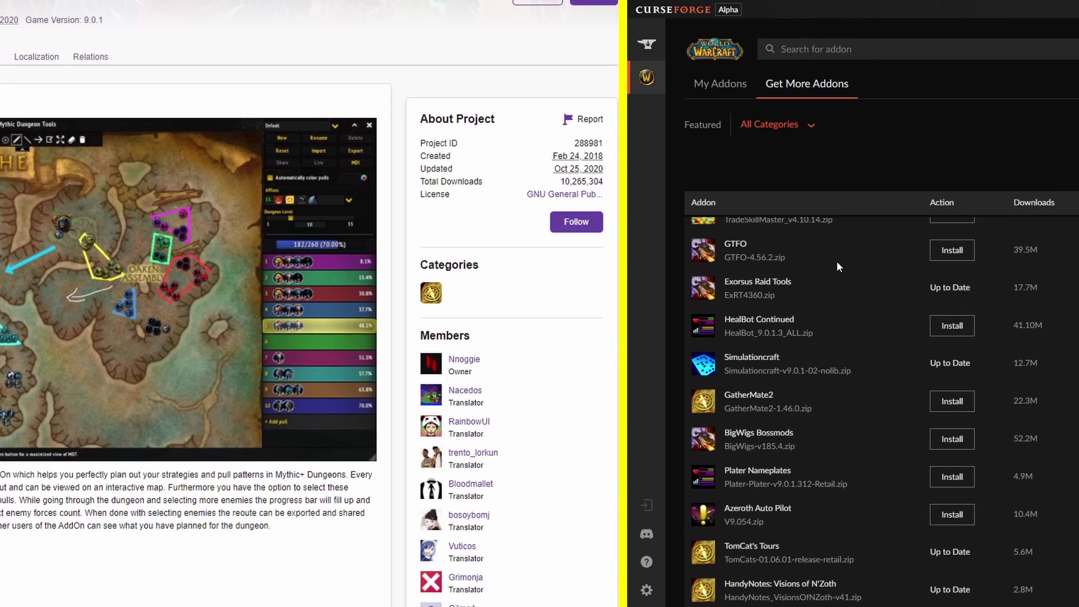
scroll(836, 261, "down", 3)
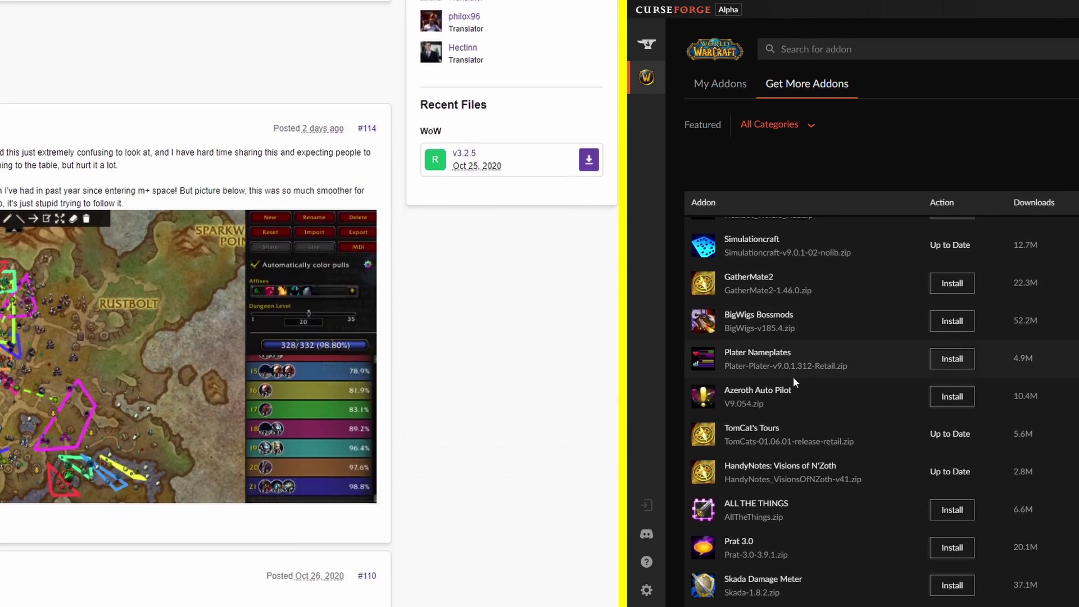
left_click(765, 386)
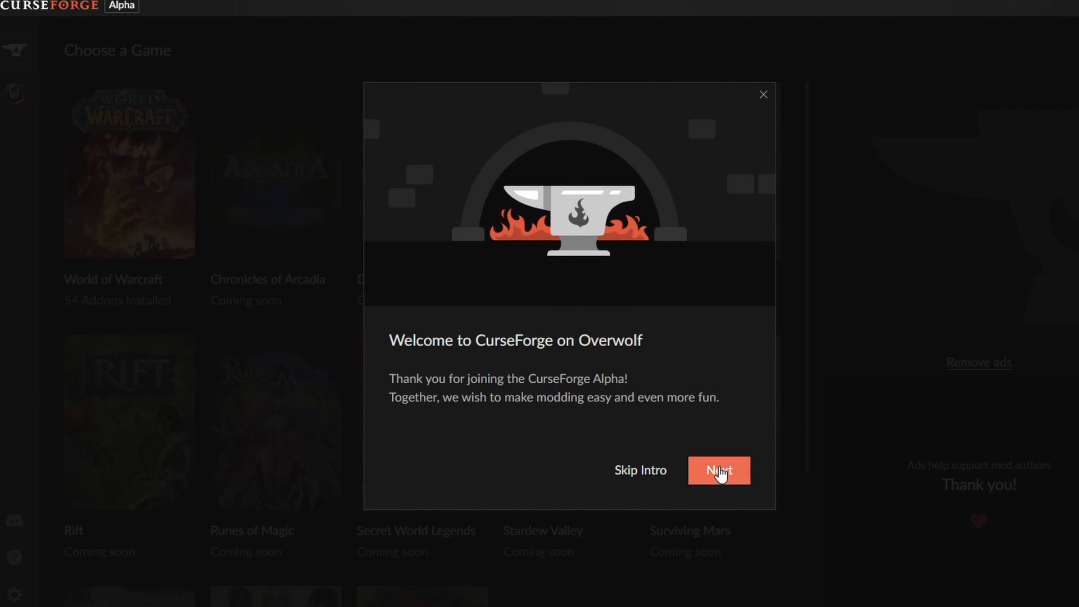
Step: Advance the CurseForge welcome intro to its next slide
left_click(718, 471)
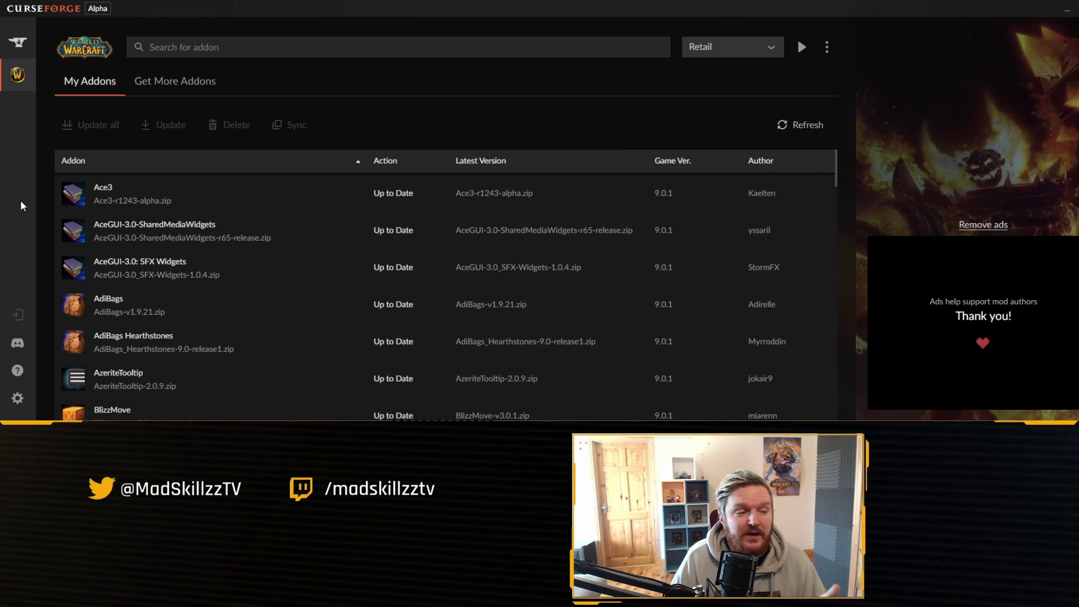
Step: Open Overwolf's own settings from CurseForge's Privacy settings
left_click(17, 399)
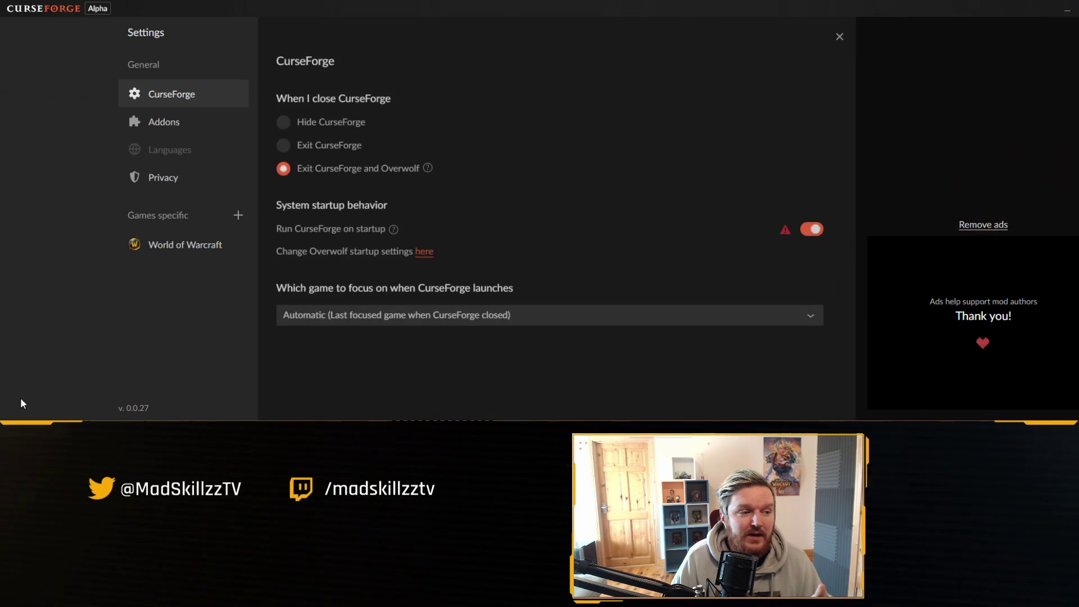
left_click(163, 176)
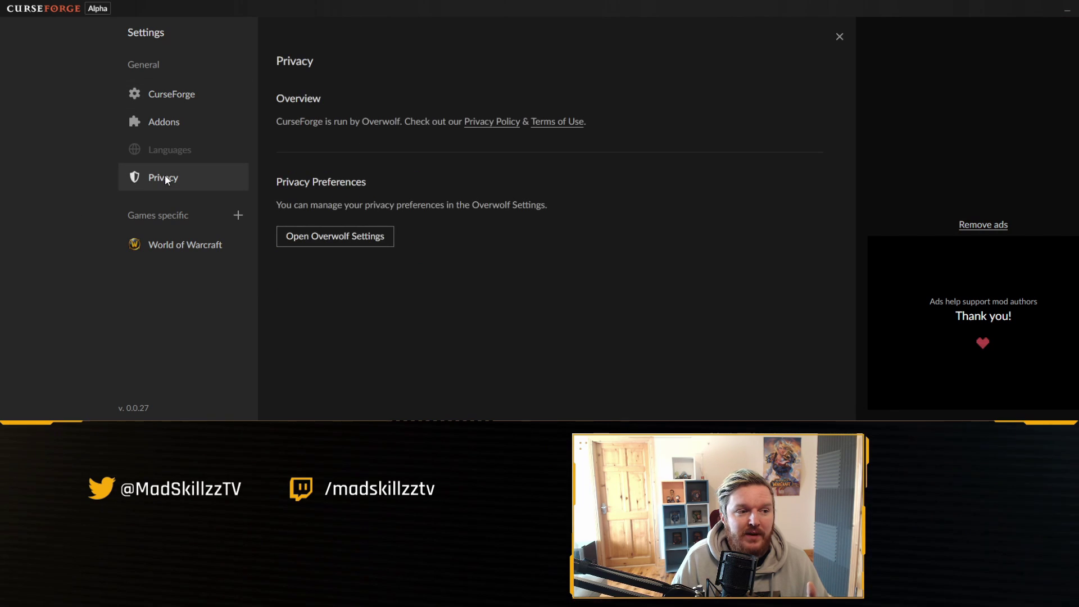
left_click(346, 238)
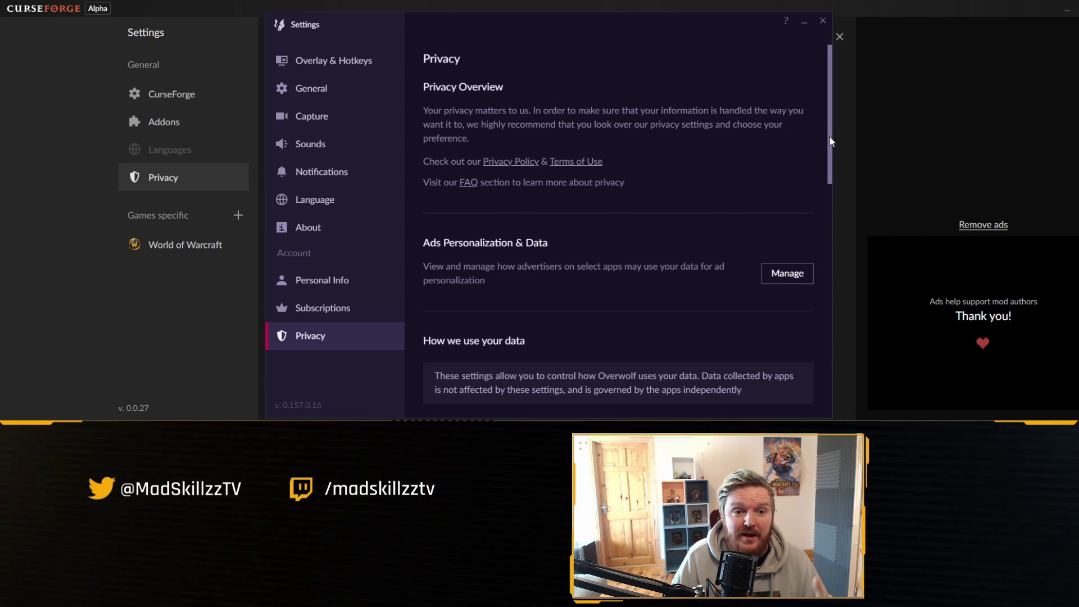
left_click_drag(832, 142, 833, 243)
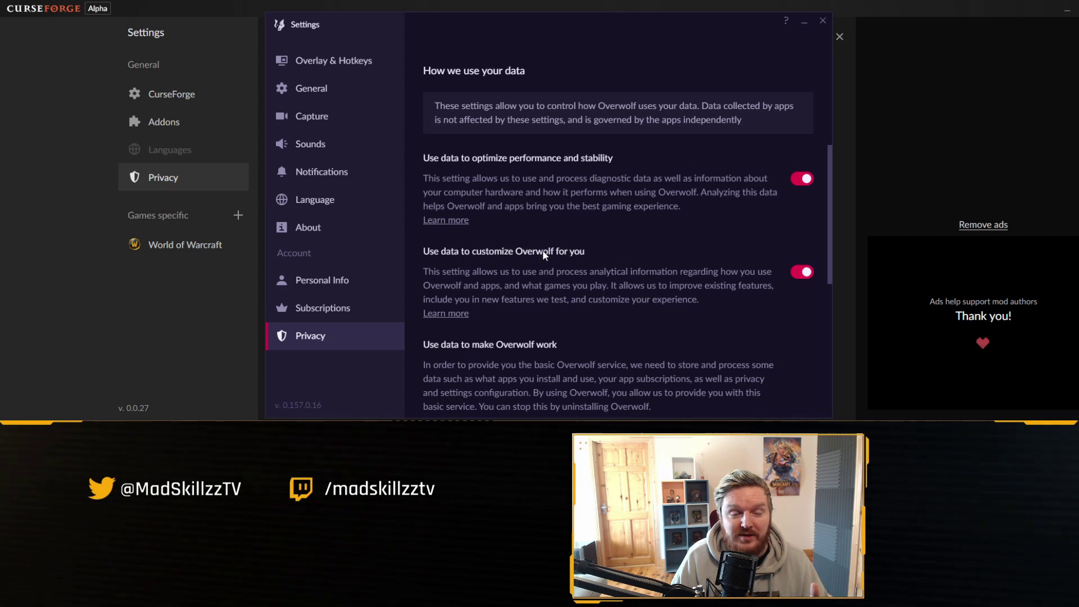
Step: Turn off customization and performance data sharing, then open Ads Personalization choices
left_click(801, 271)
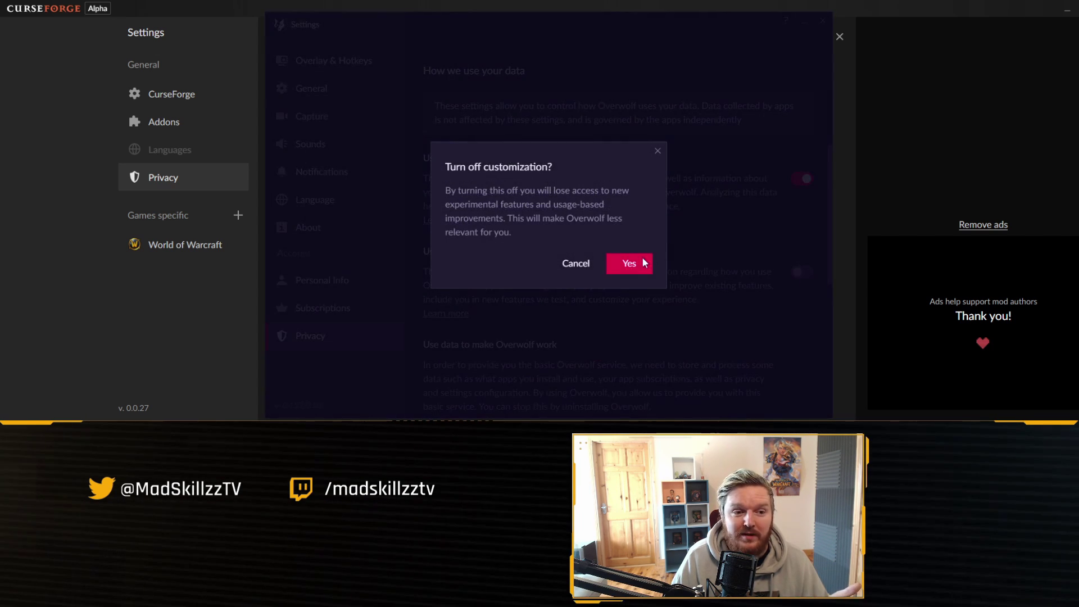
left_click(642, 263)
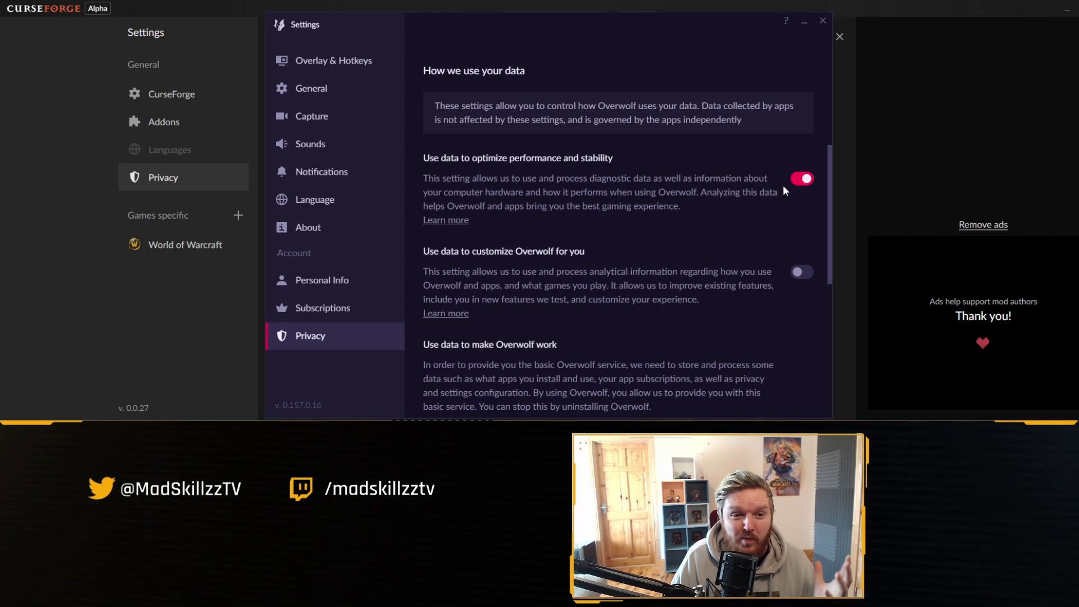
left_click(802, 179)
left_click(634, 258)
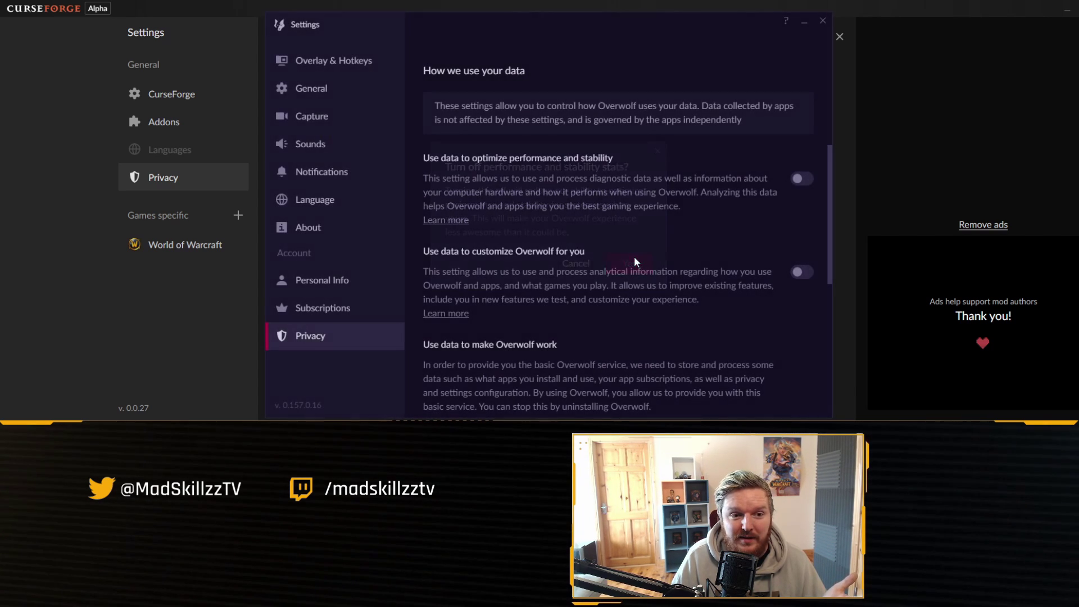
scroll(644, 214, "up", 3)
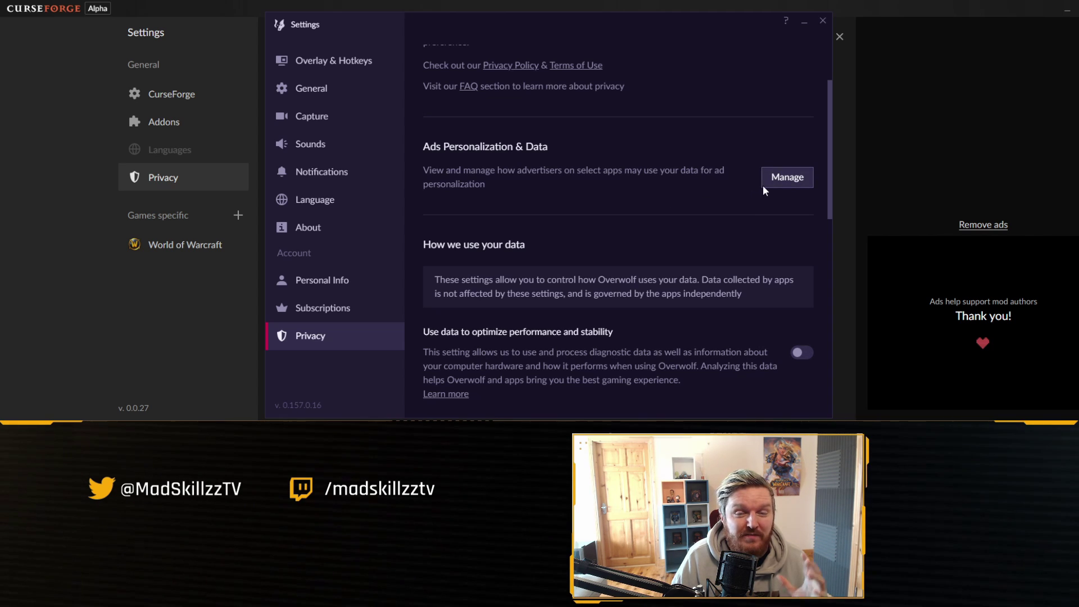
left_click(790, 177)
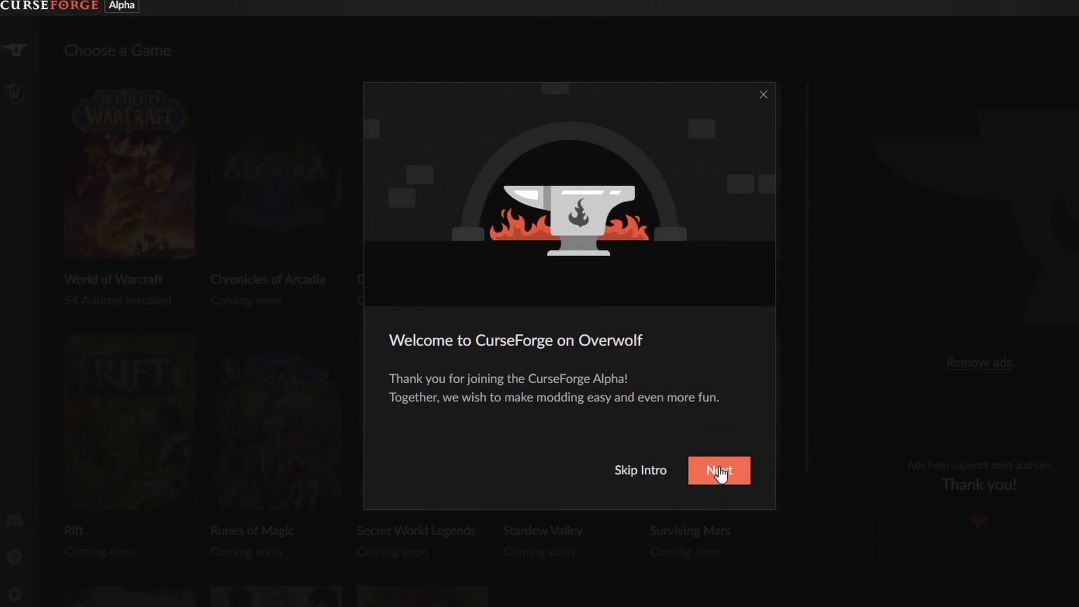
Step: Advance the welcome intro to its privacy page
left_click(719, 472)
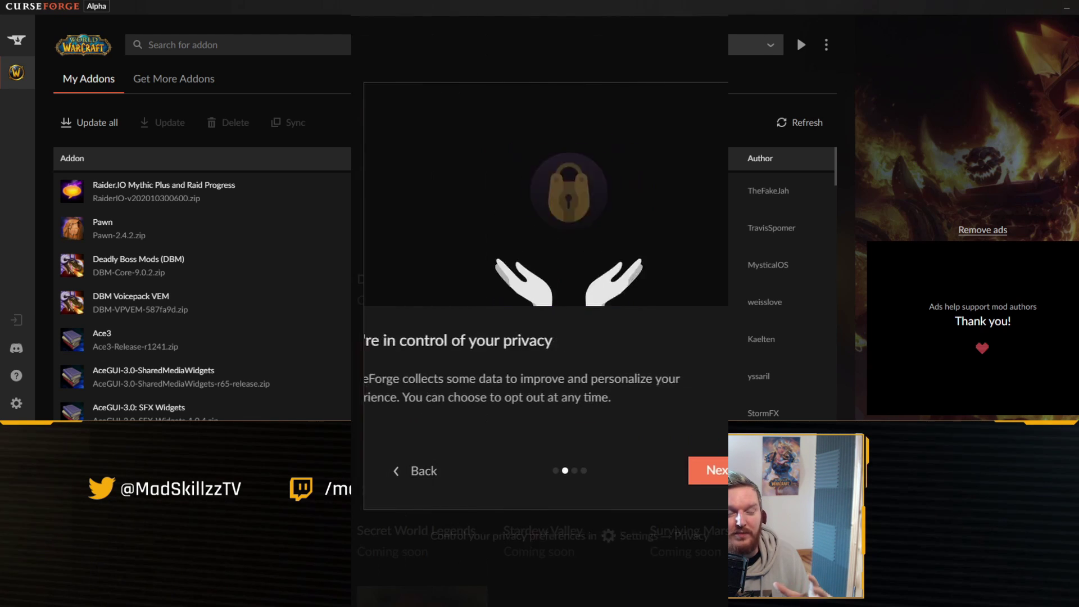
Step: Move the onboarding on to the Support mod authors page
left_click(733, 474)
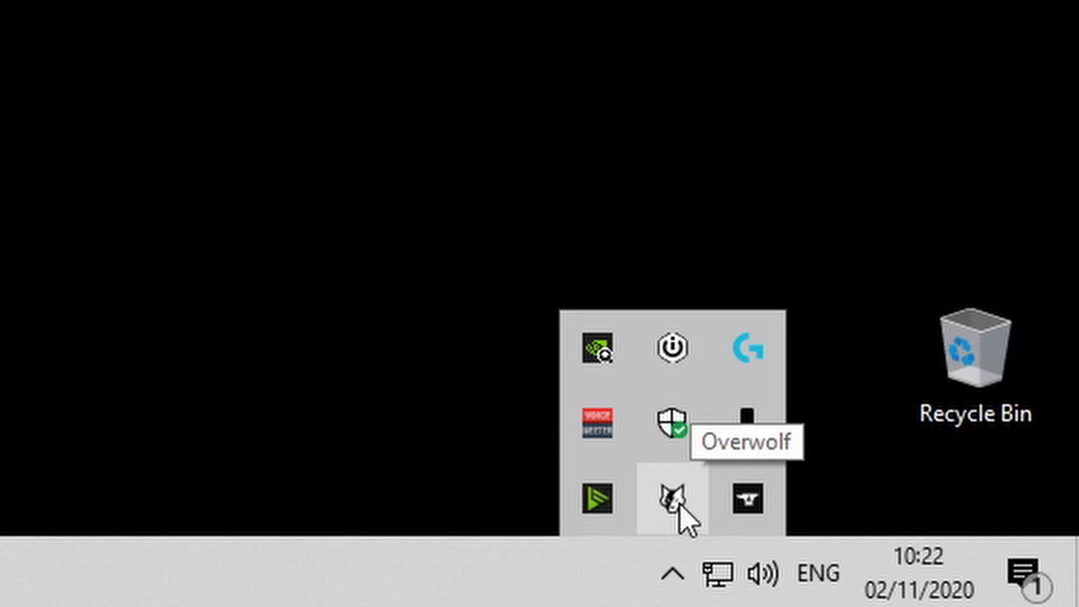
Step: Relaunch CurseForge through Overwolf from its desktop shortcut
left_click(747, 508)
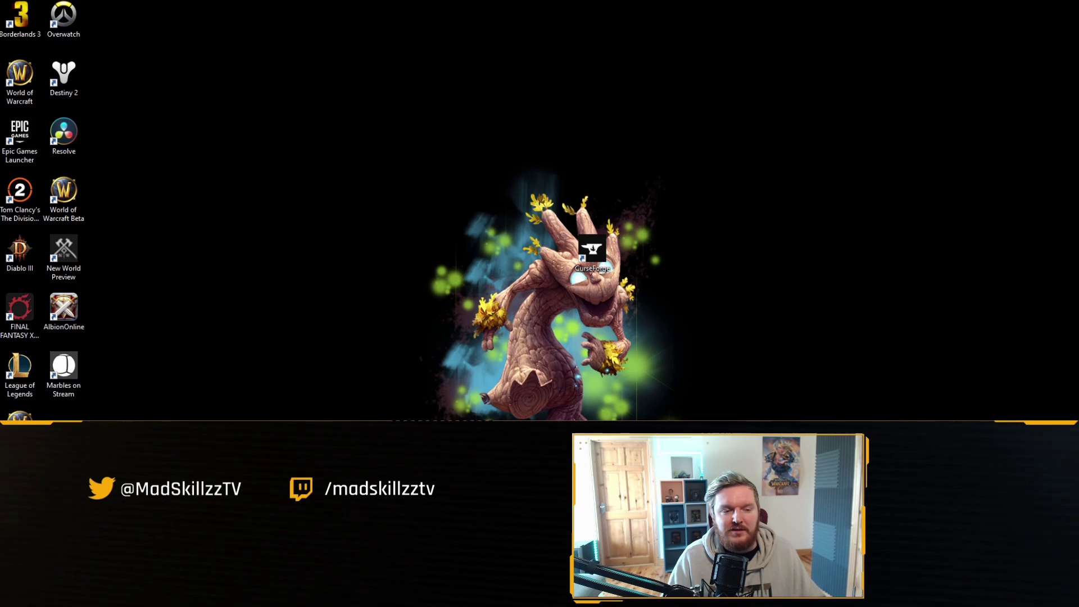
double_click(591, 251)
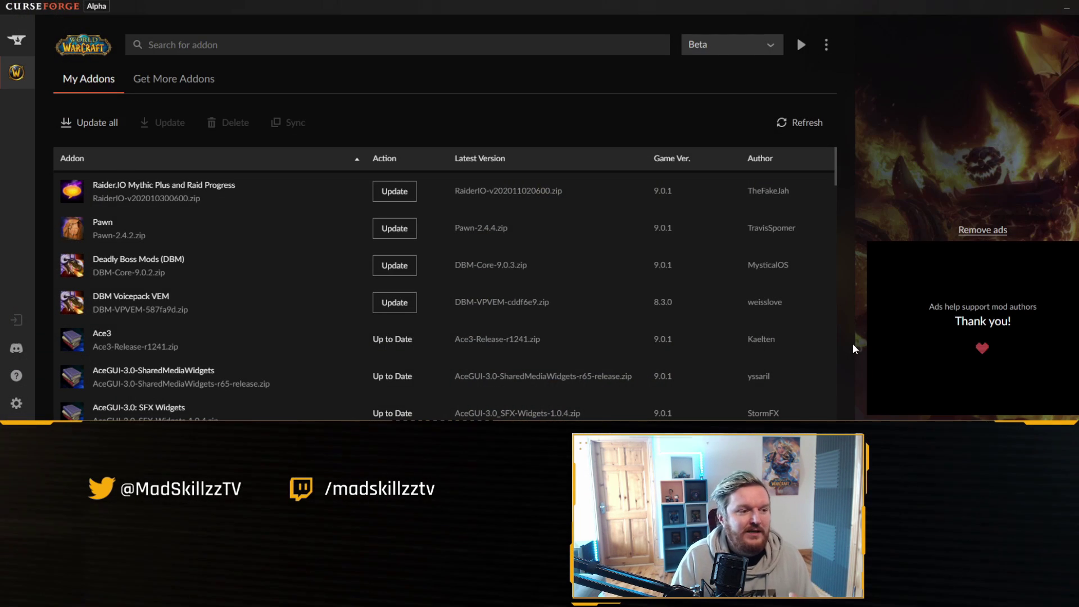
Step: Update Raider.IO, Pawn, Deadly Boss Mods and DBM Voicepack VEM, then open settings
left_click(96, 130)
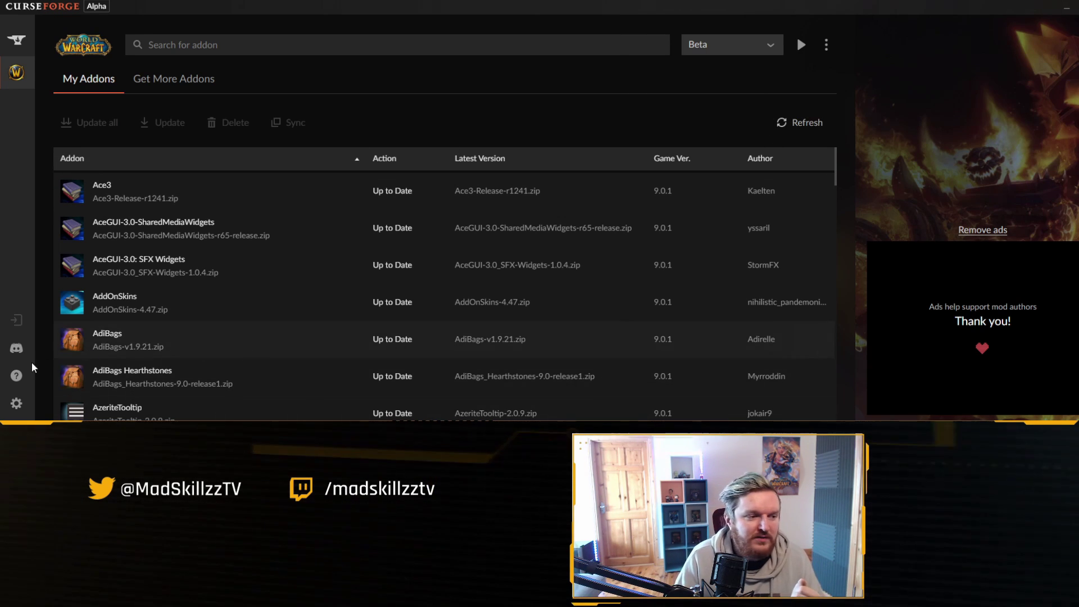
left_click(16, 403)
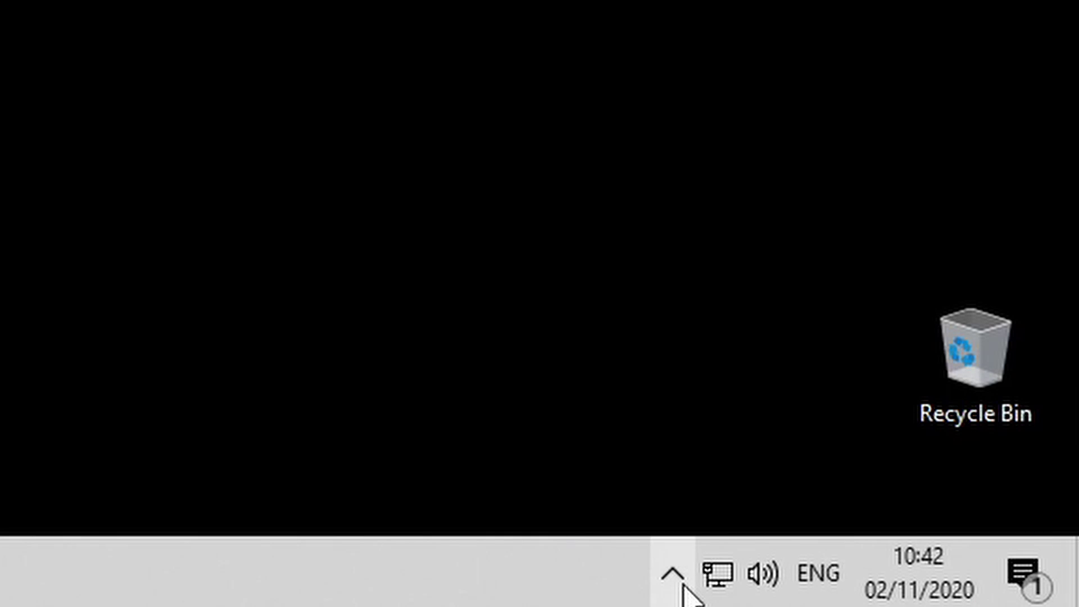
Step: Reveal the hidden system tray icons to reach the CurseForge Roadmap Trello board
left_click(681, 584)
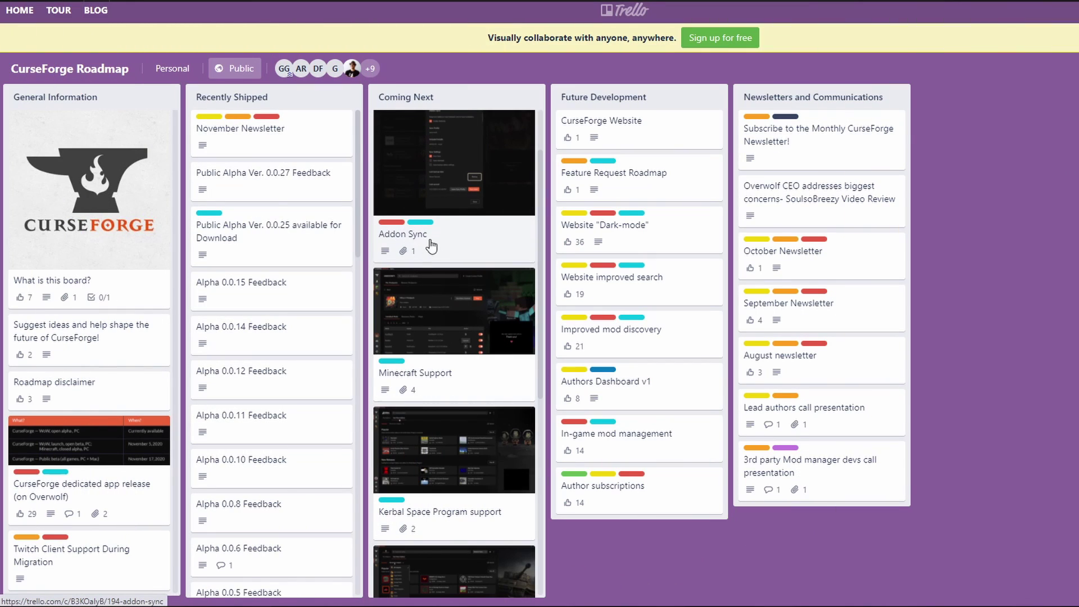
Step: Read through the Addon Sync card's details, then bring up CurseForge's help and support options
left_click(446, 242)
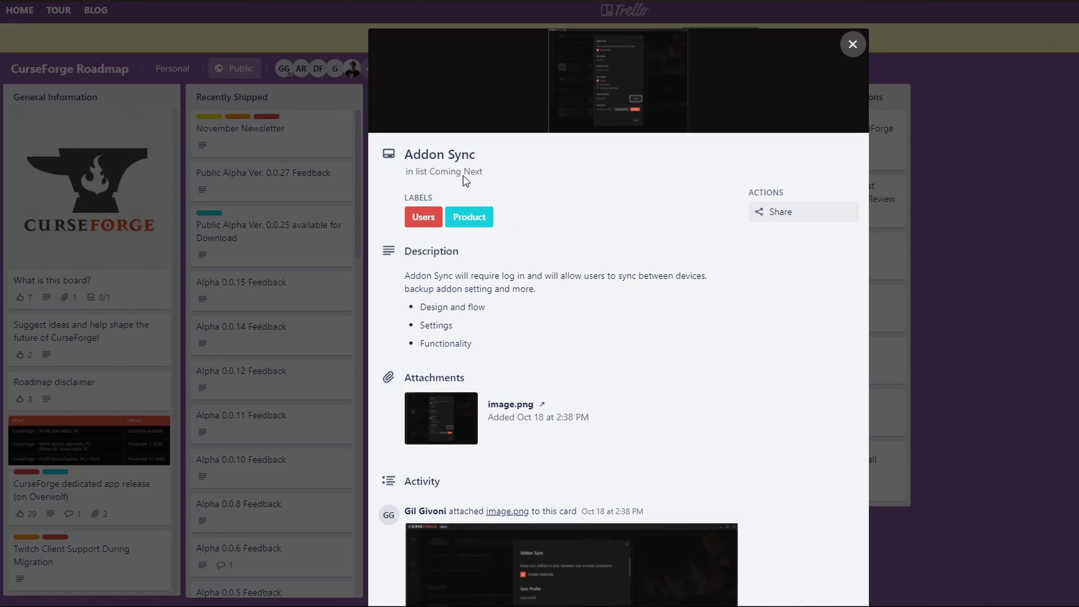
scroll(486, 281, "down", 1)
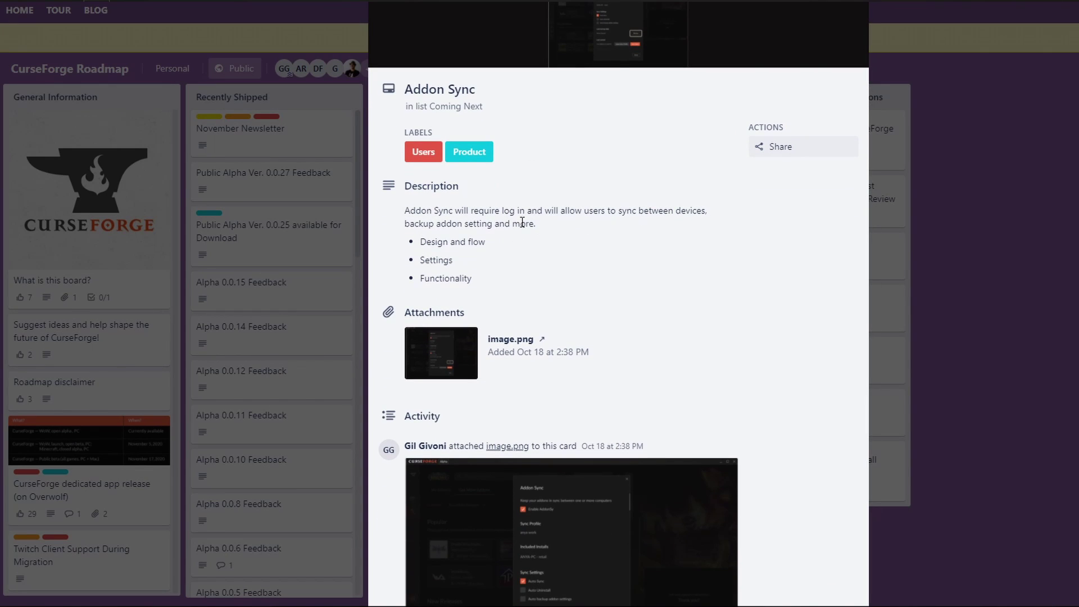
scroll(626, 236, "down", 3)
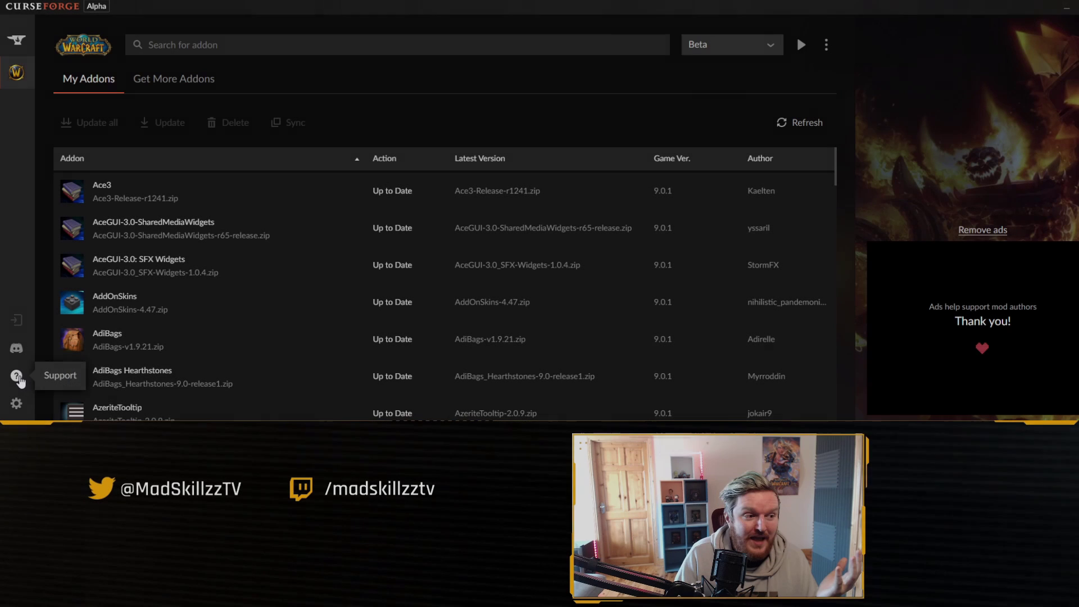
left_click(16, 374)
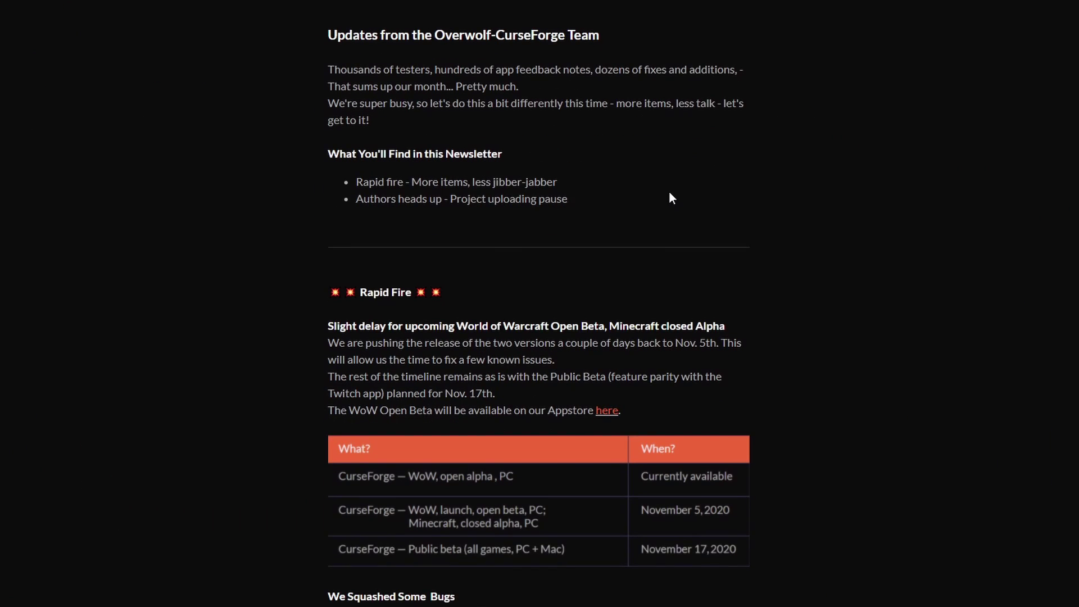
Step: Scroll down through the newsletter's release timeline table
scroll(669, 191, "down", 4)
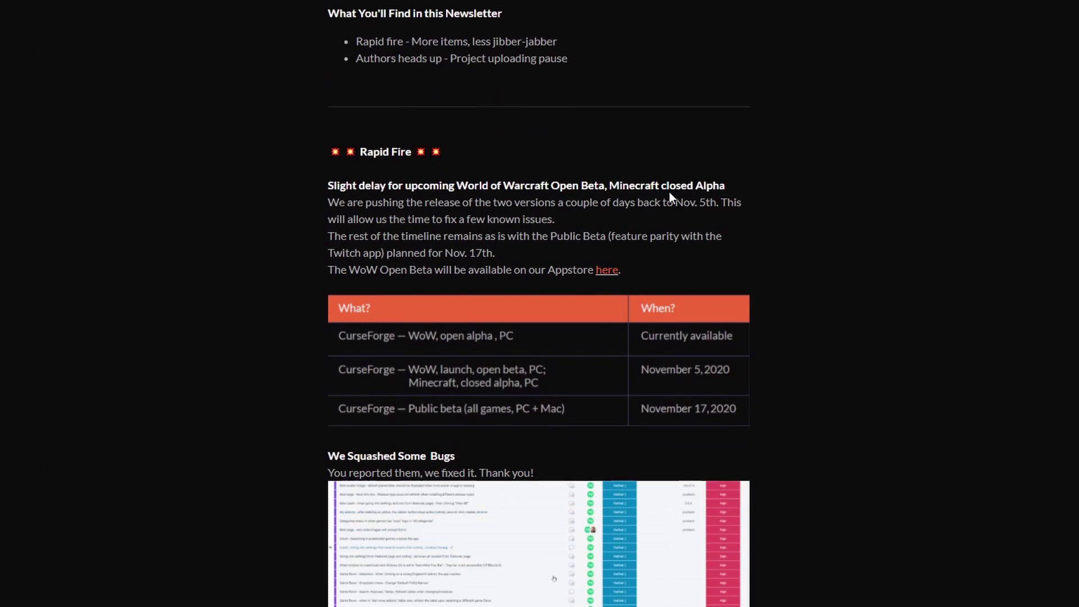
scroll(670, 191, "down", 3)
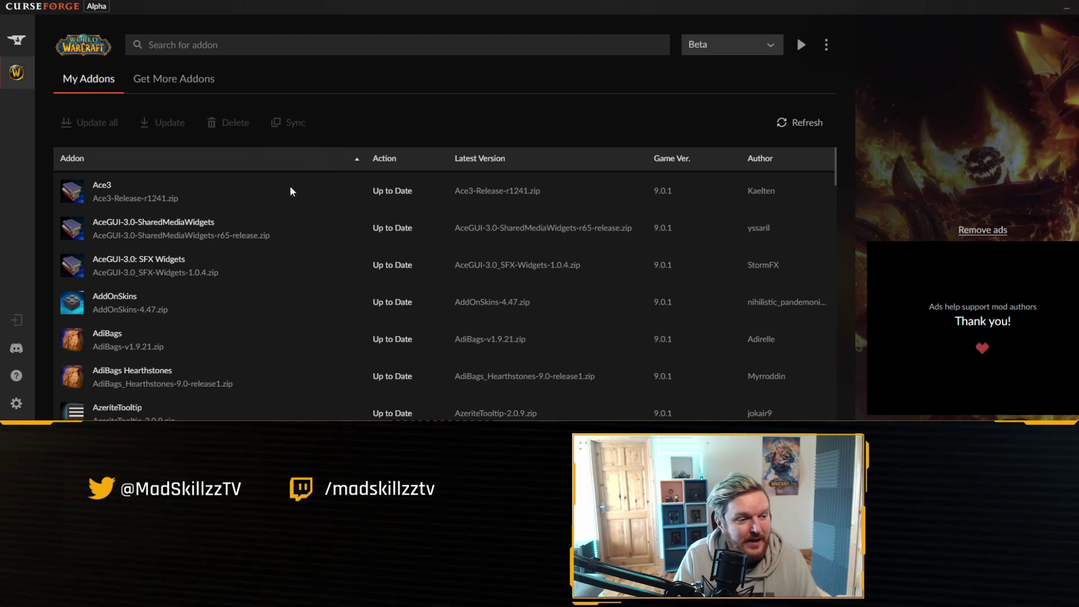
scroll(264, 230, "down", 5)
scroll(267, 235, "down", 6)
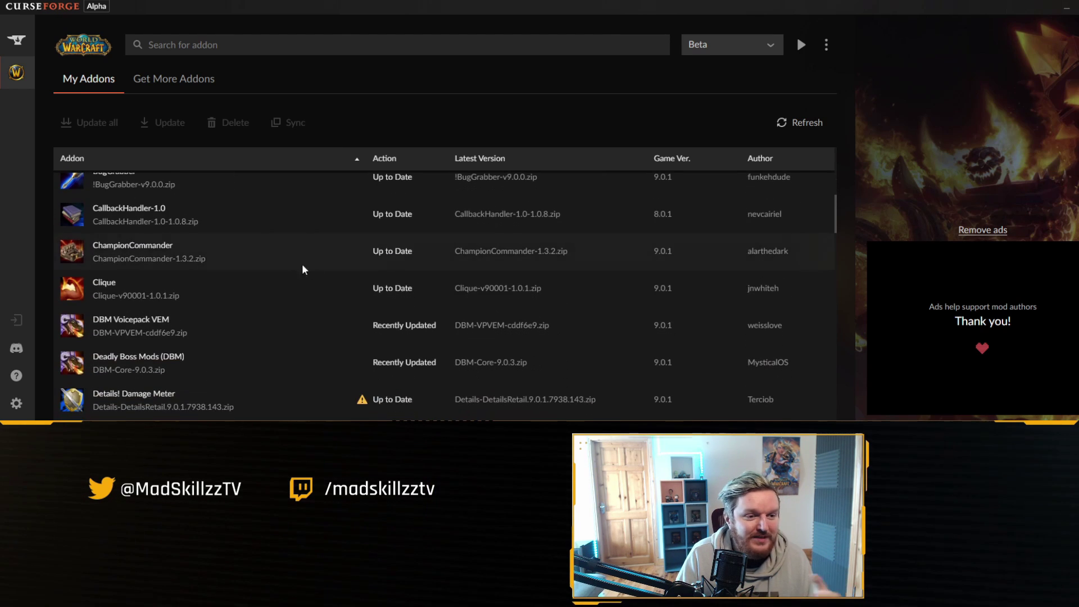
scroll(287, 306, "down", 2)
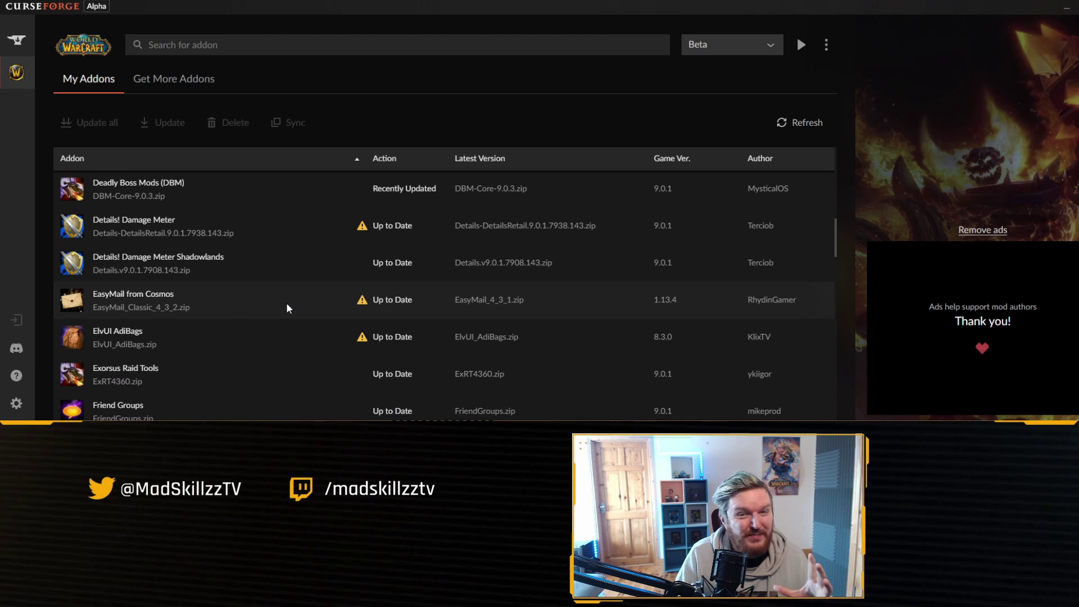
mouse_move(359, 299)
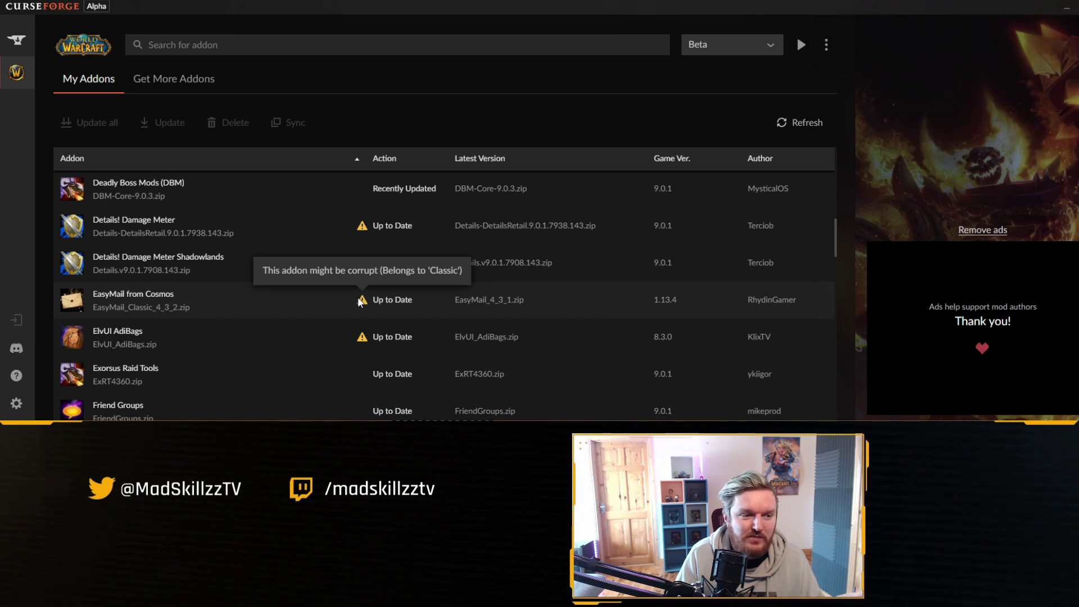
scroll(304, 287, "up", 10)
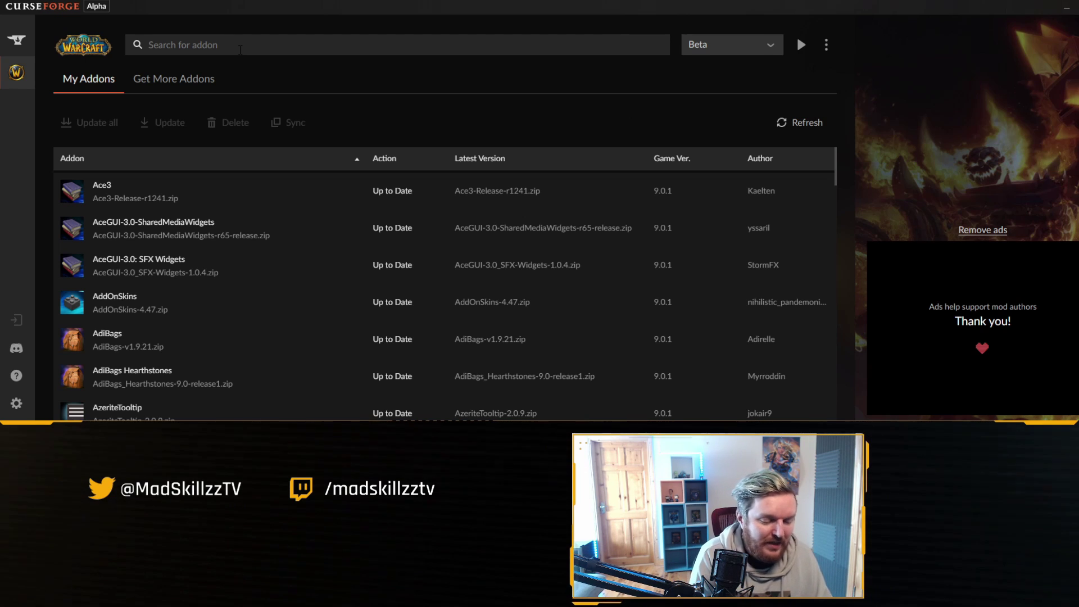
type("dbm")
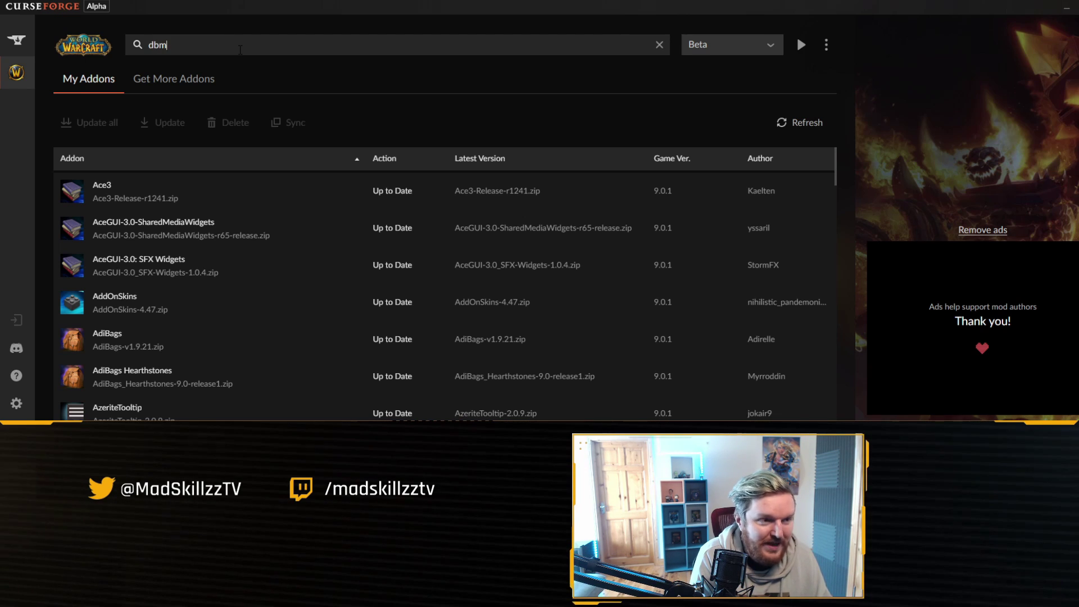
key("Return")
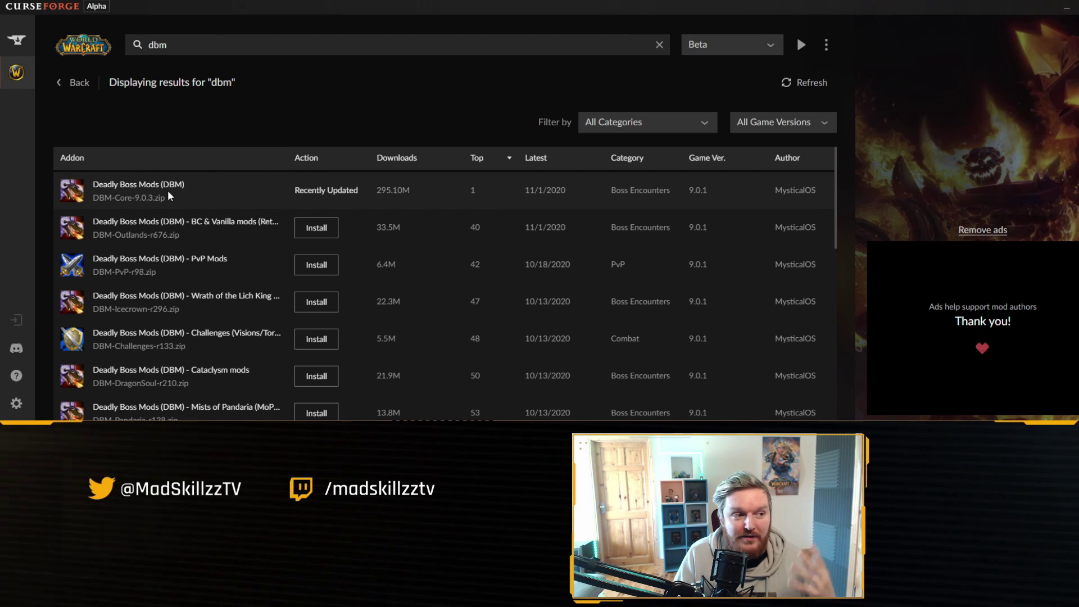
left_click(69, 82)
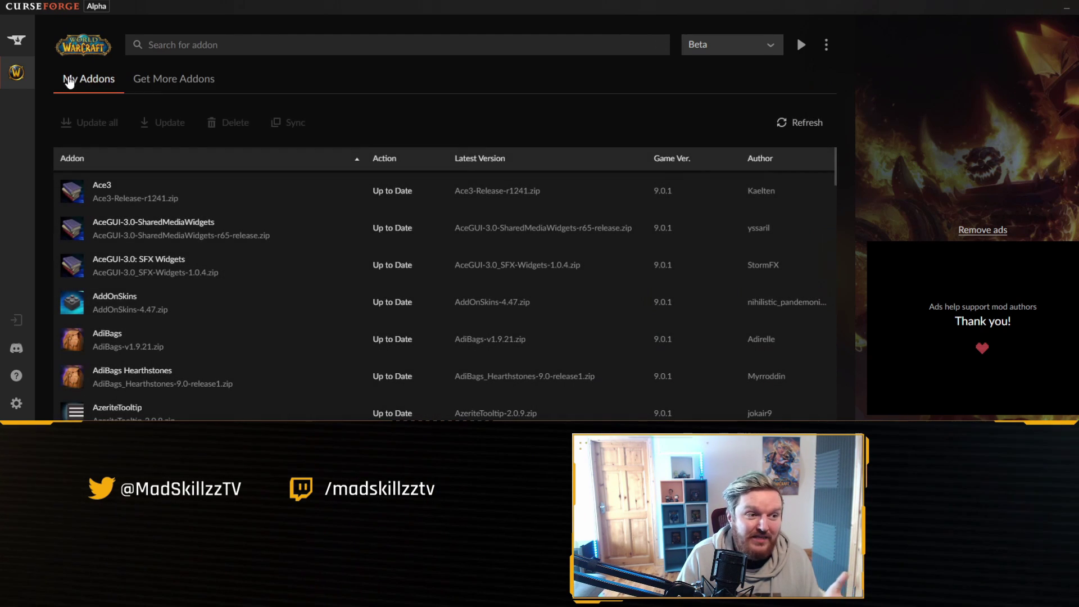
left_click(174, 84)
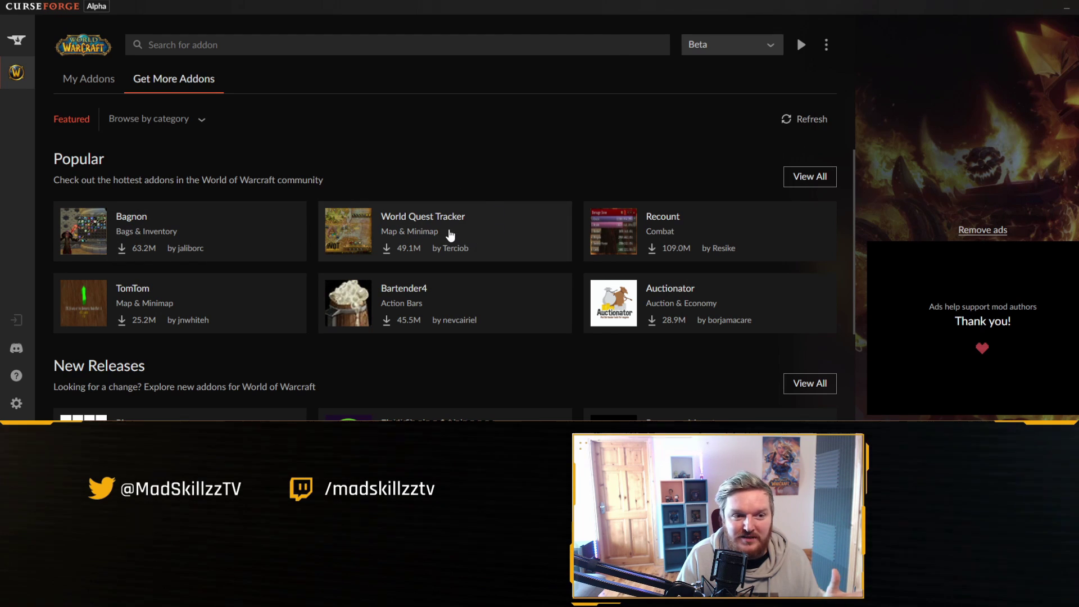
scroll(292, 250, "down", 1)
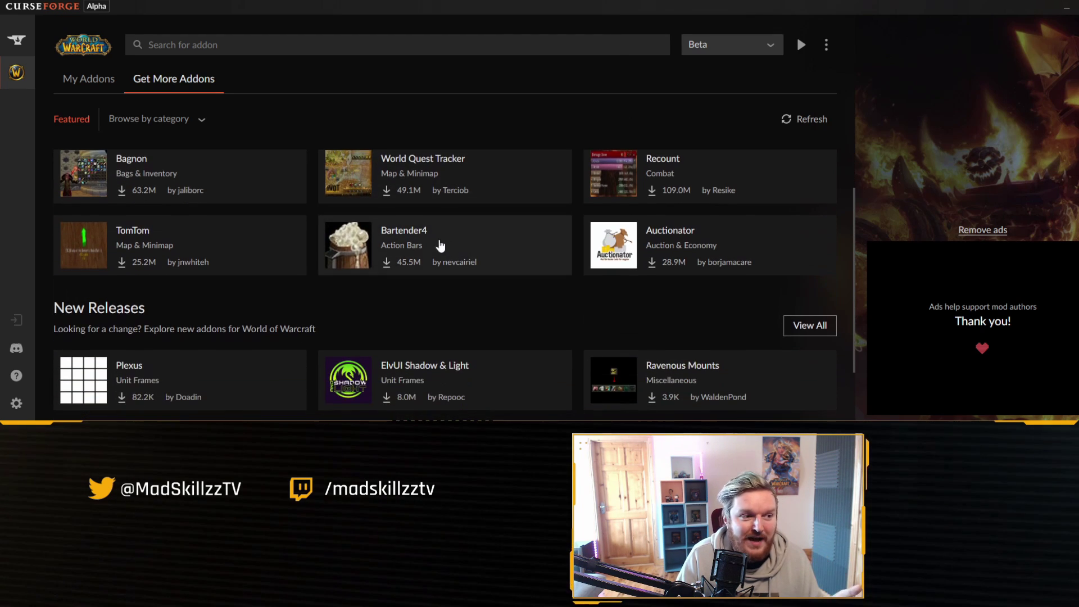
scroll(110, 315, "down", 1)
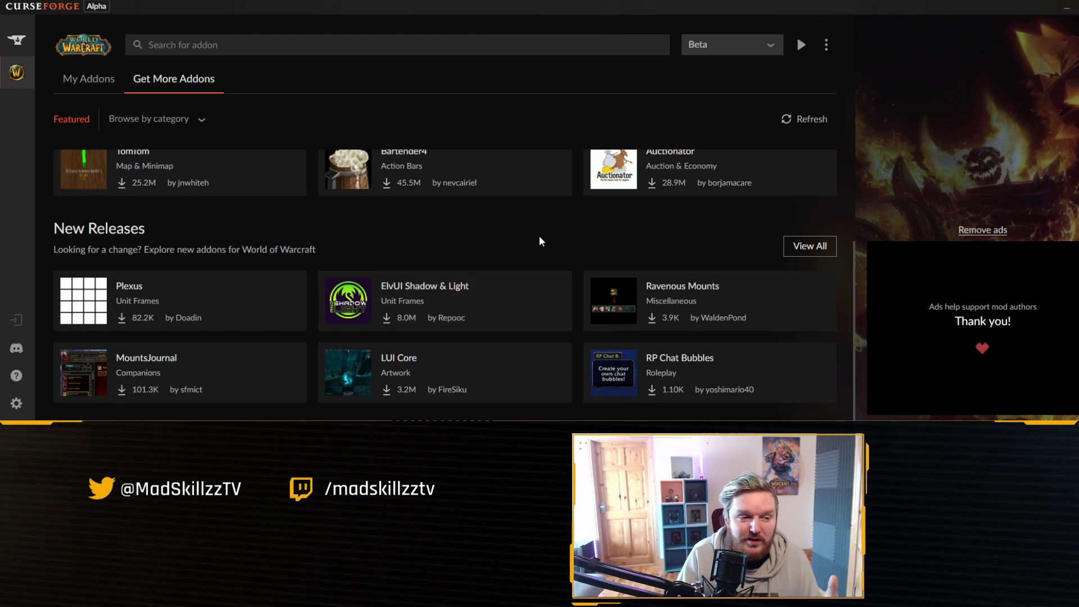
scroll(540, 241, "up", 2)
left_click(807, 175)
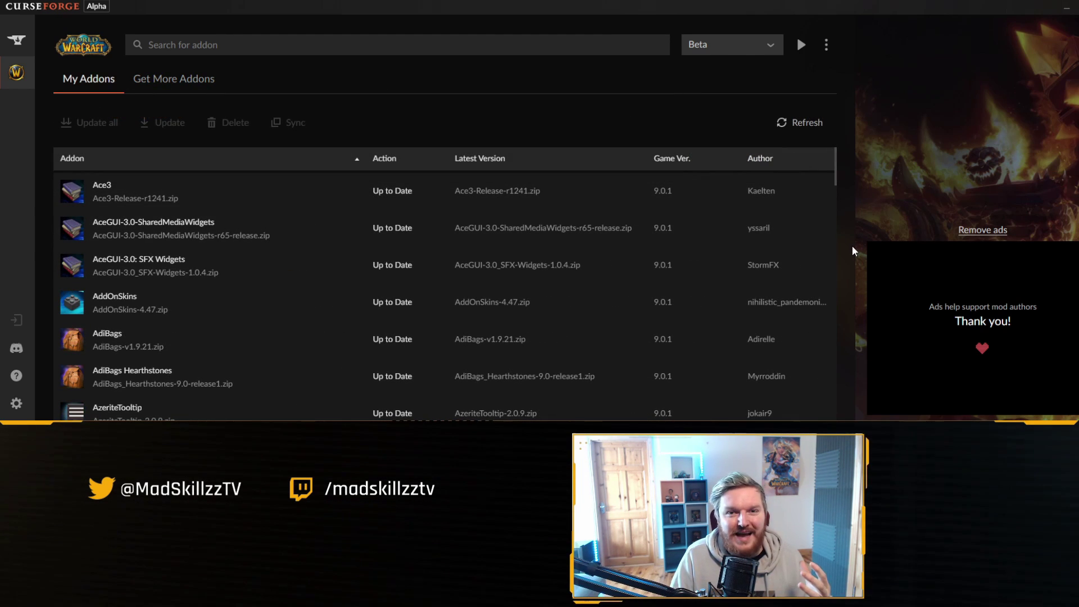
left_click(16, 403)
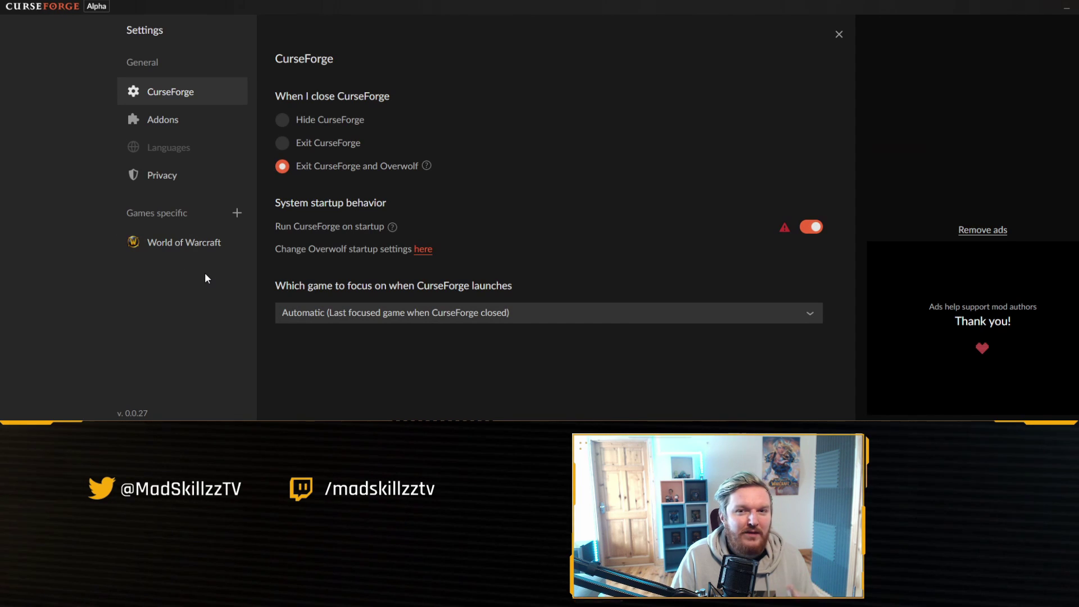
left_click(189, 247)
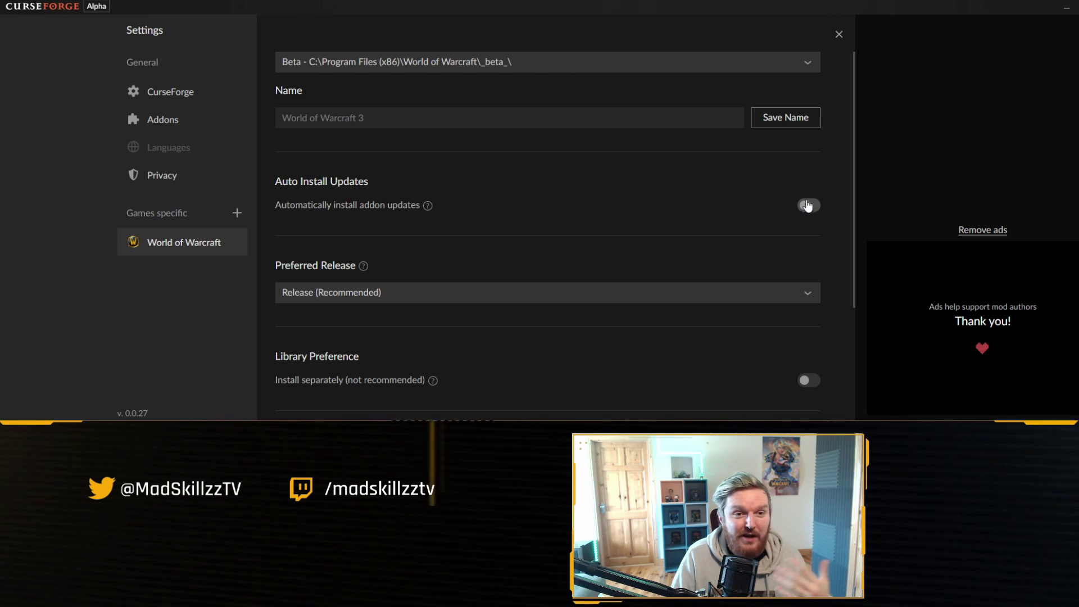
left_click(837, 36)
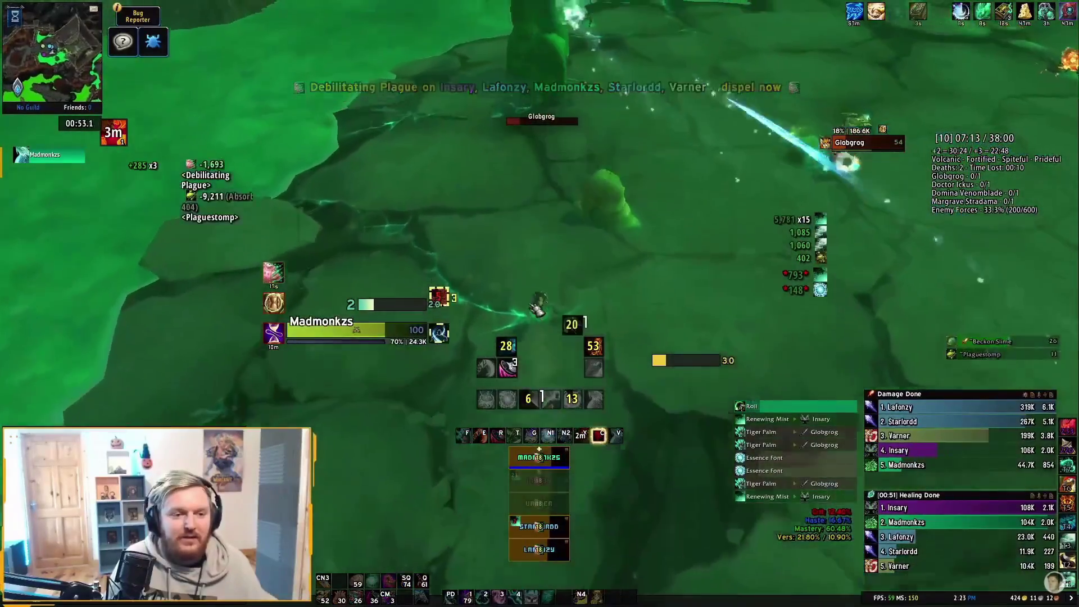
Step: Kill Globgrog using Roll, Revival, Touch of Death, Rising Sun Kick, Blackout Kick, Enveloping Mist and Tiger Palm
key("f")
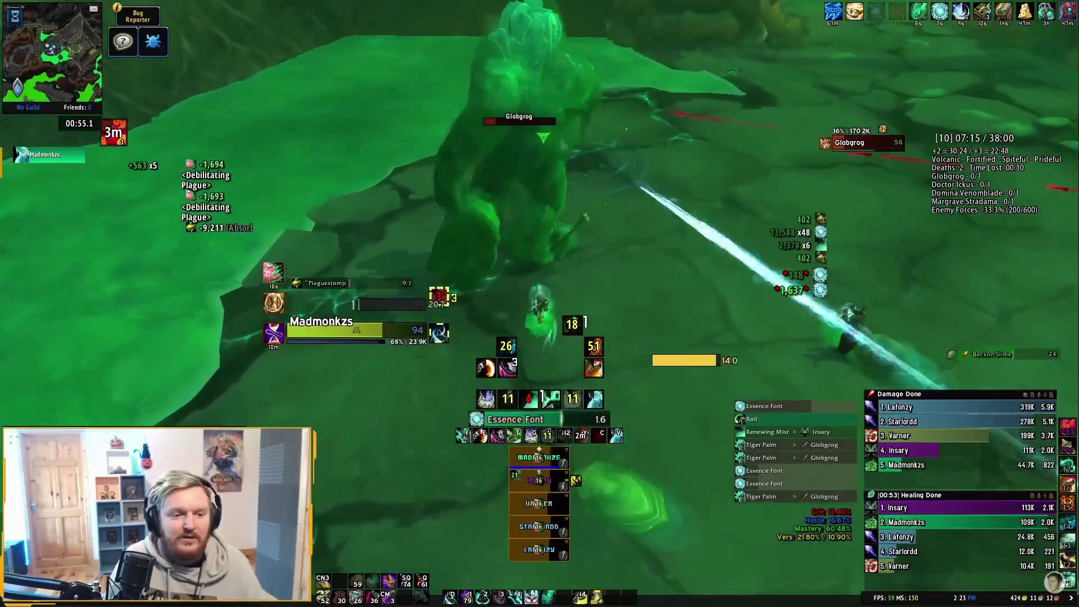
key("r")
key("t")
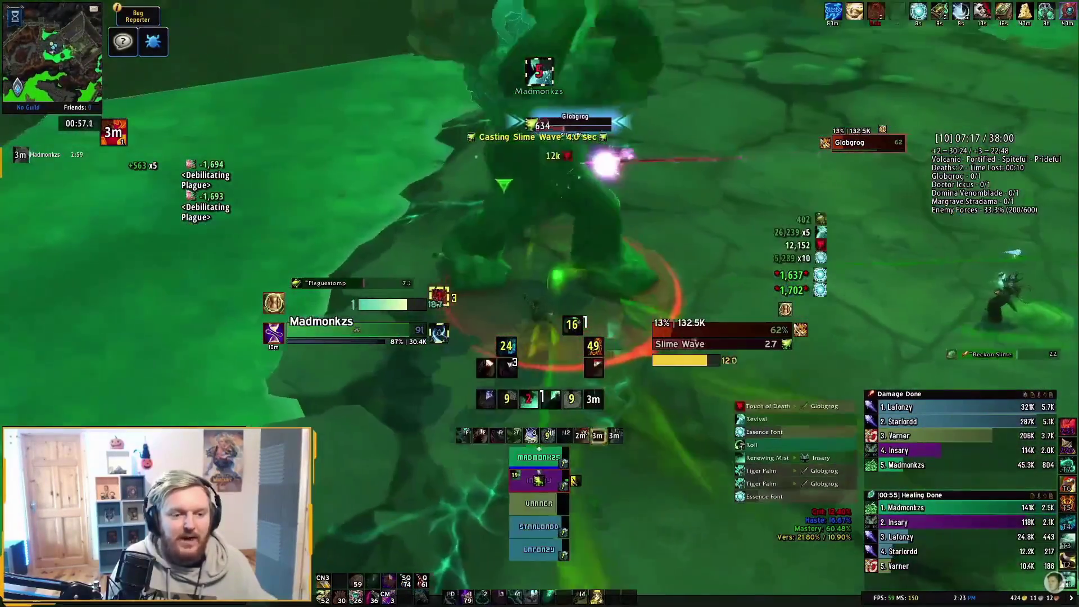
key("e")
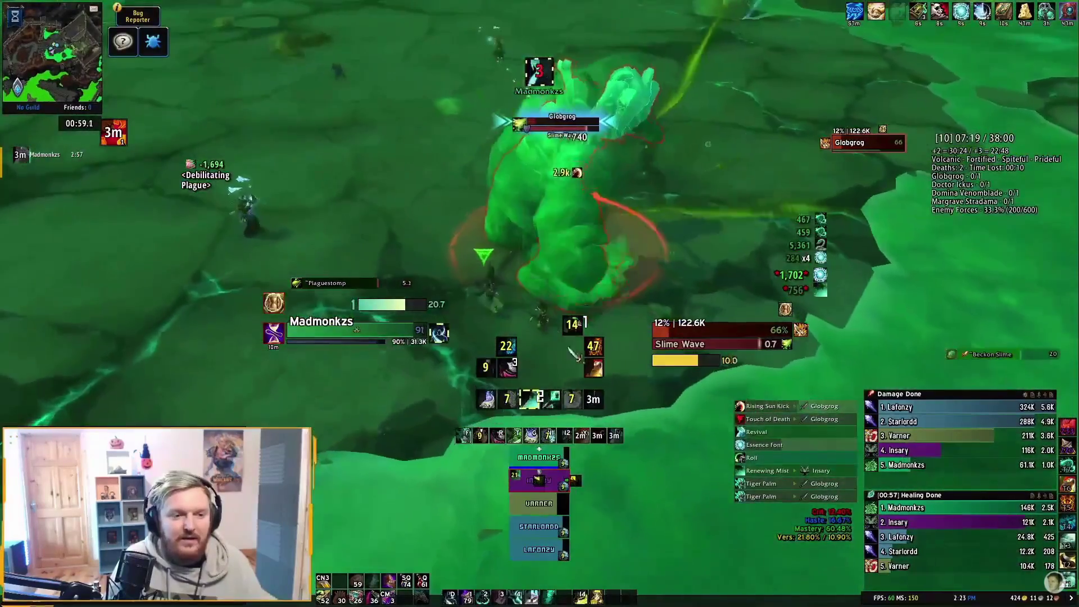
key("2")
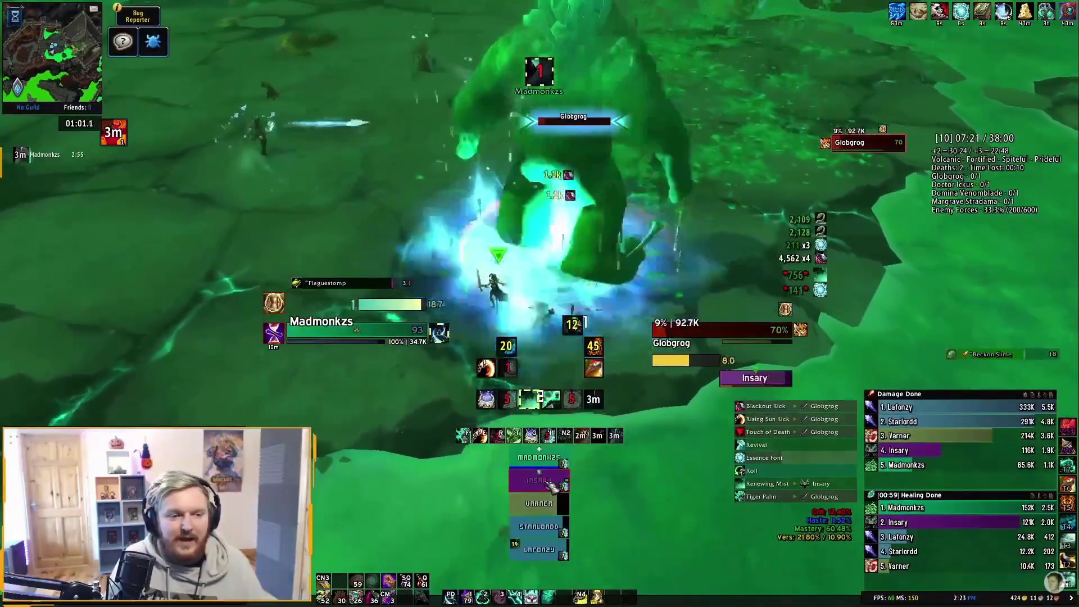
left_click(553, 486)
key("1")
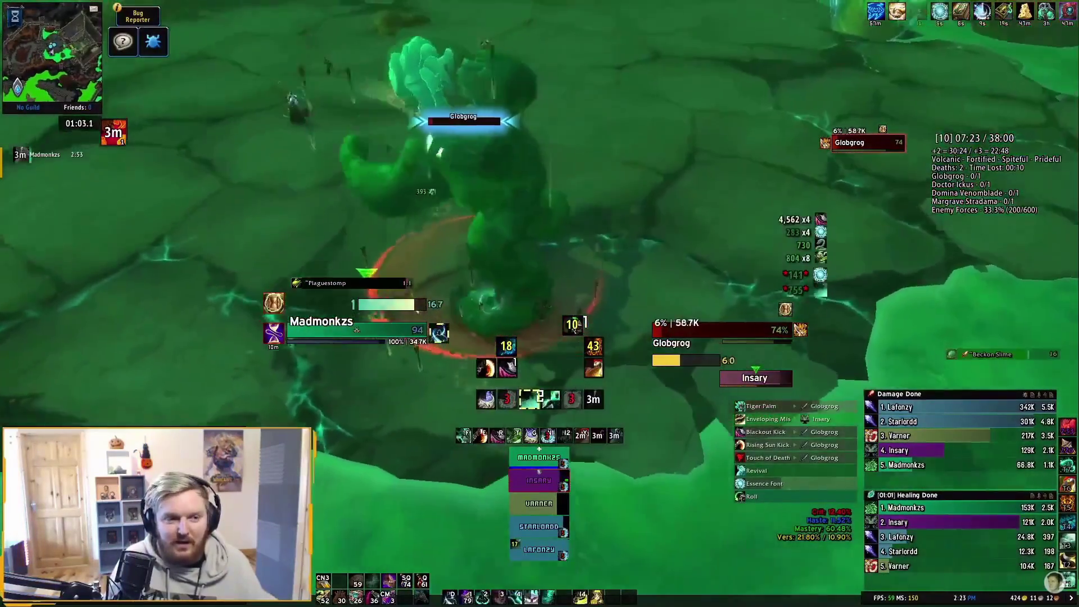
key("e")
key("1")
key("1")
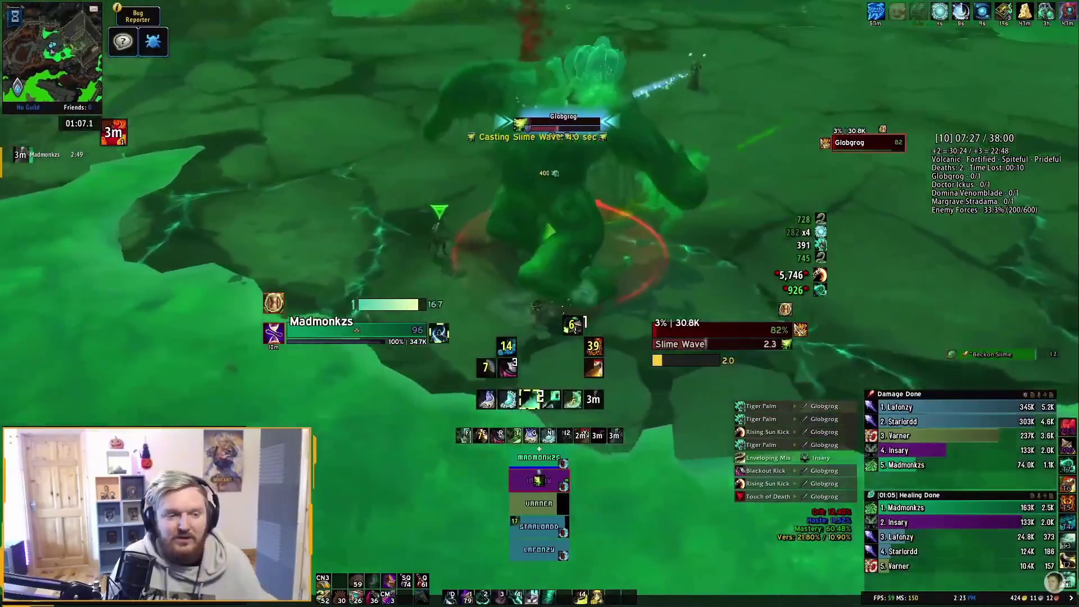
key("2")
key("1")
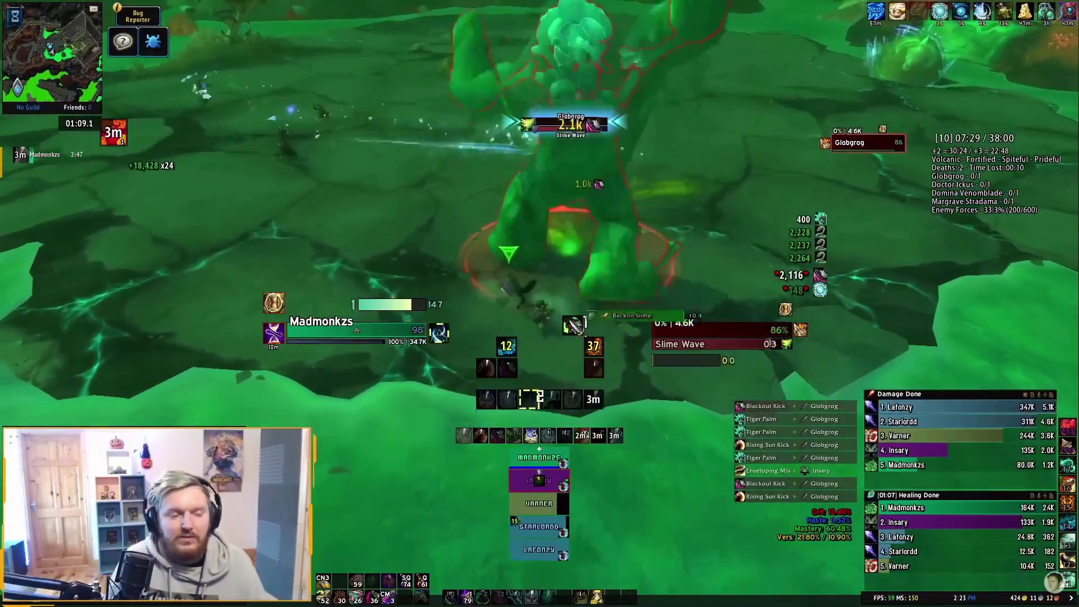